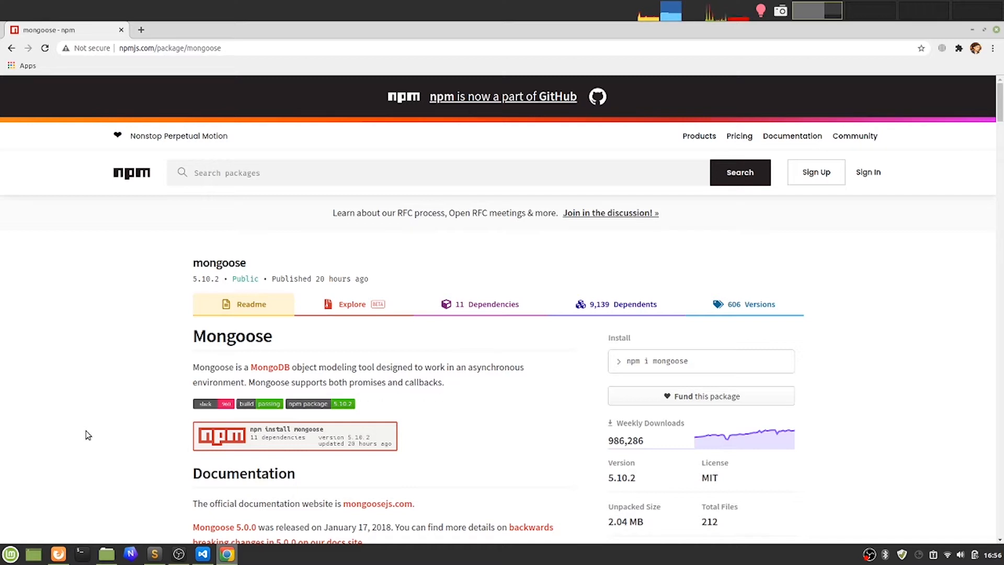
- Run npm install mongoose --save in the SurveyForm project's integrated terminal
key(alt+Tab)
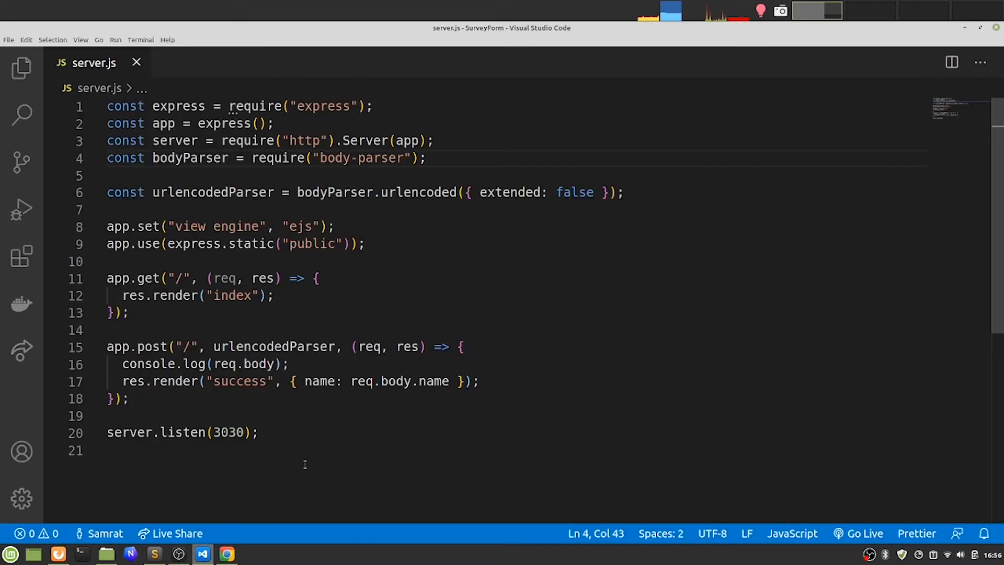
key(ctrl+grave)
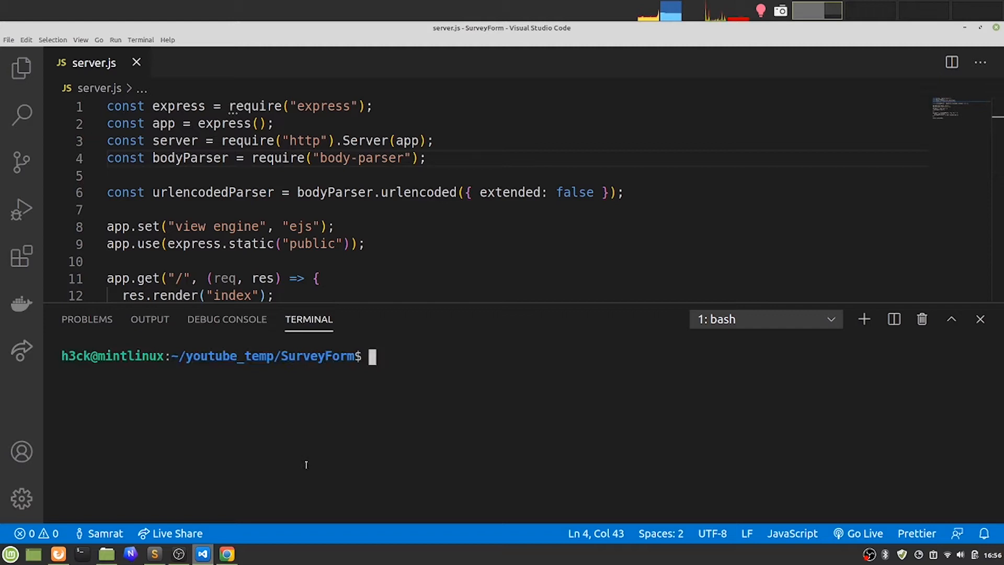
text(npm i)
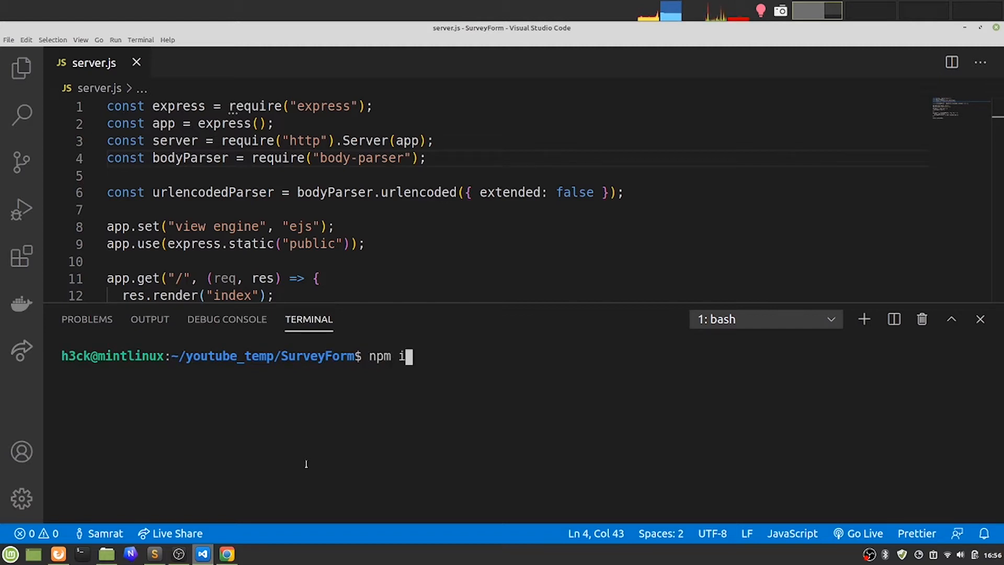
text(nstall mo)
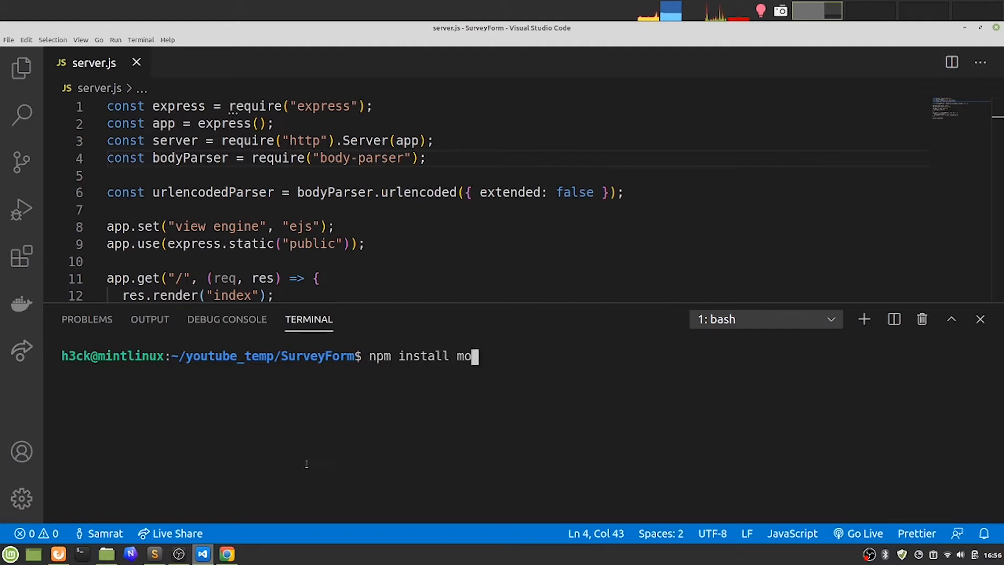
text(ngoose -)
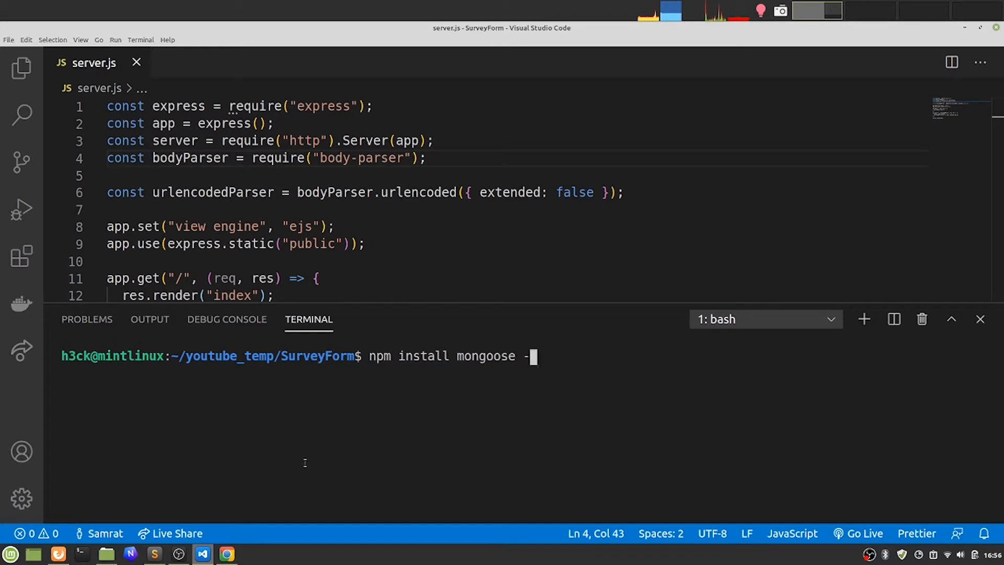
text(-save)
key(Return)
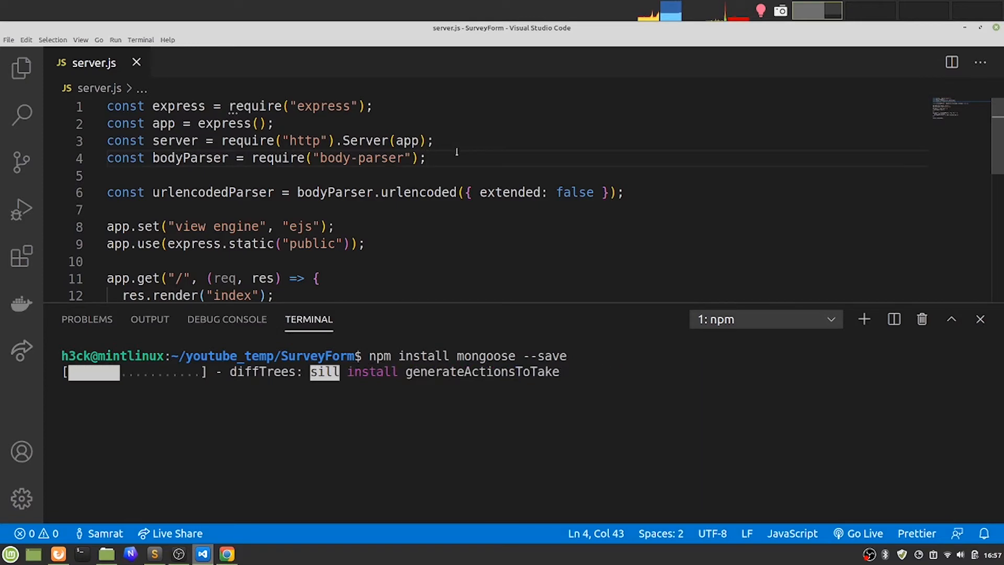
- Add const mongoose = require('mongoose'); below the body-parser import and save server.js
key(Return)
text(const )
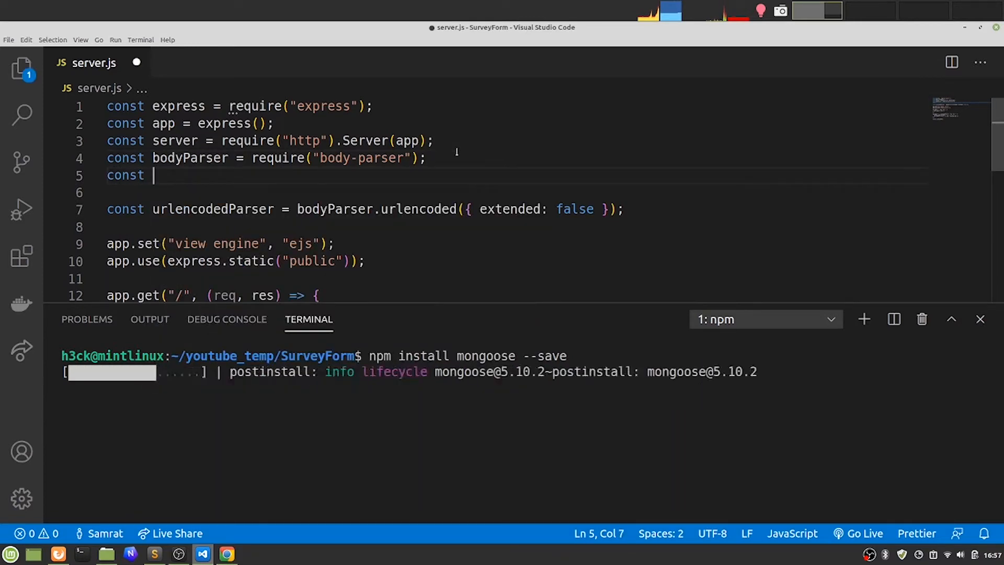
text(mongoose )
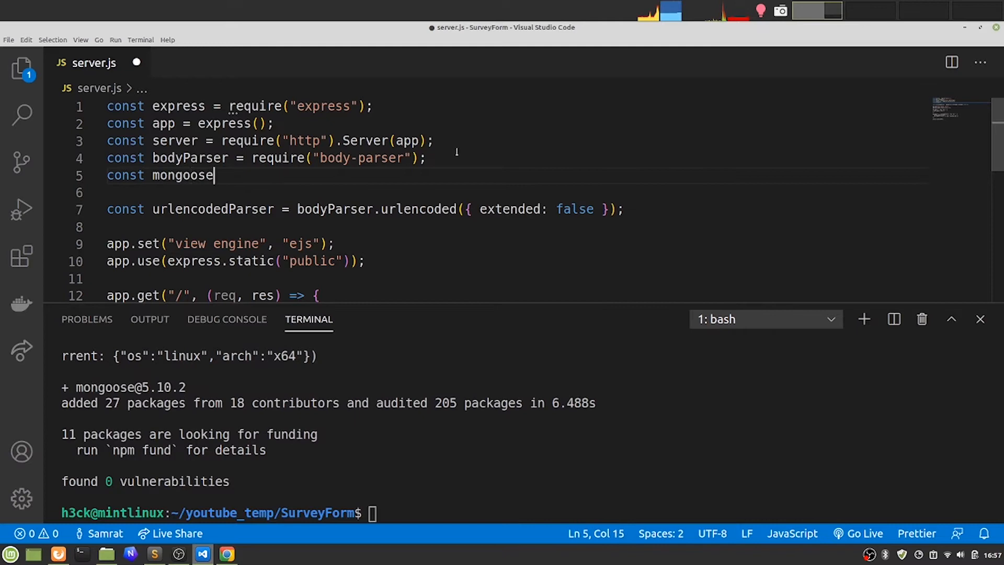
text(= req)
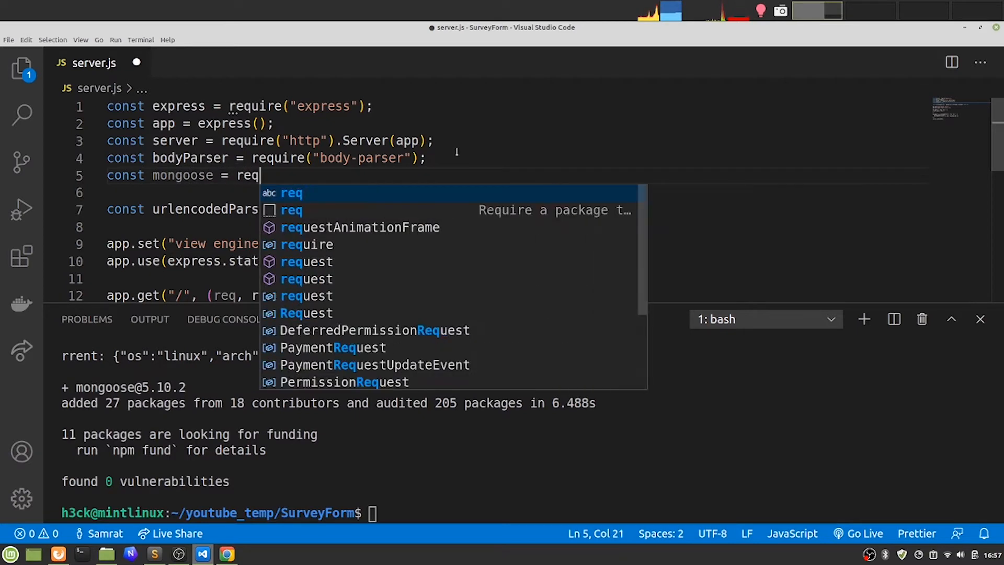
text(uire()
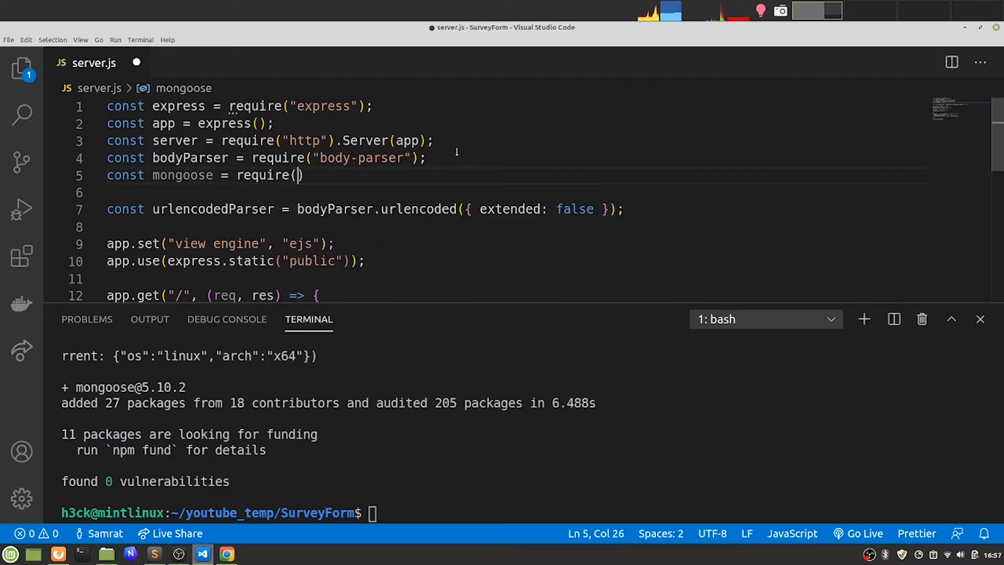
text('mon)
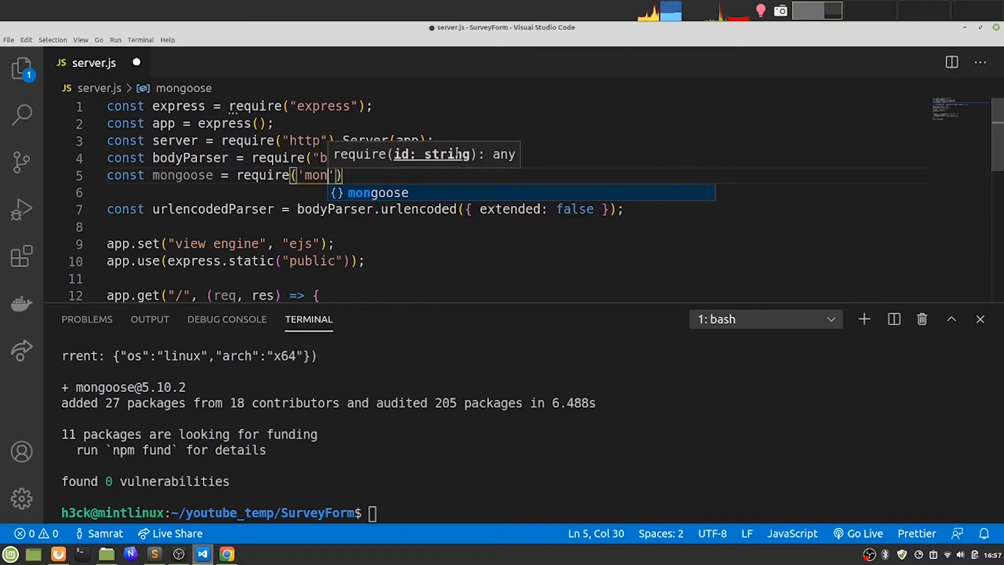
key(Down)
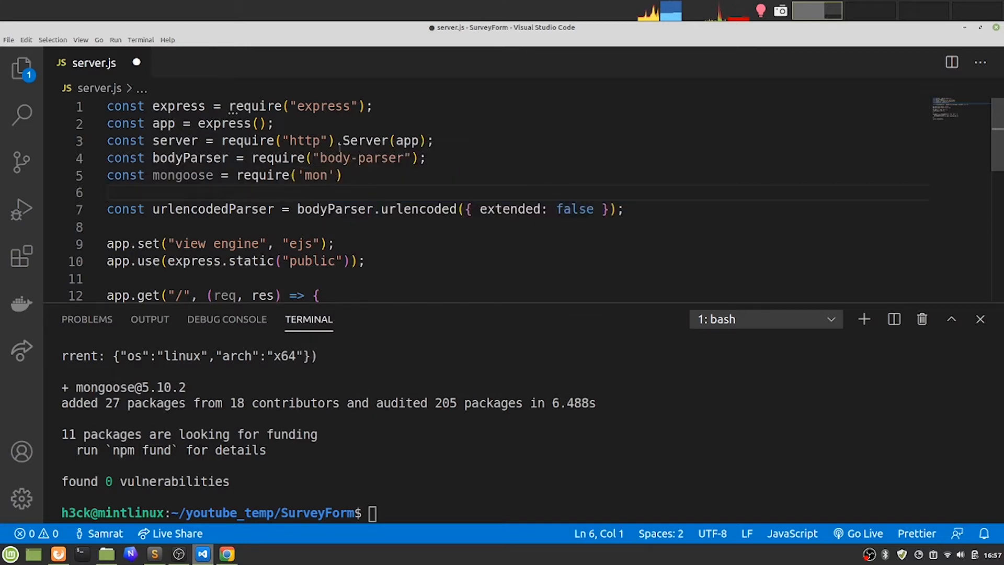
click(323, 174)
text(go)
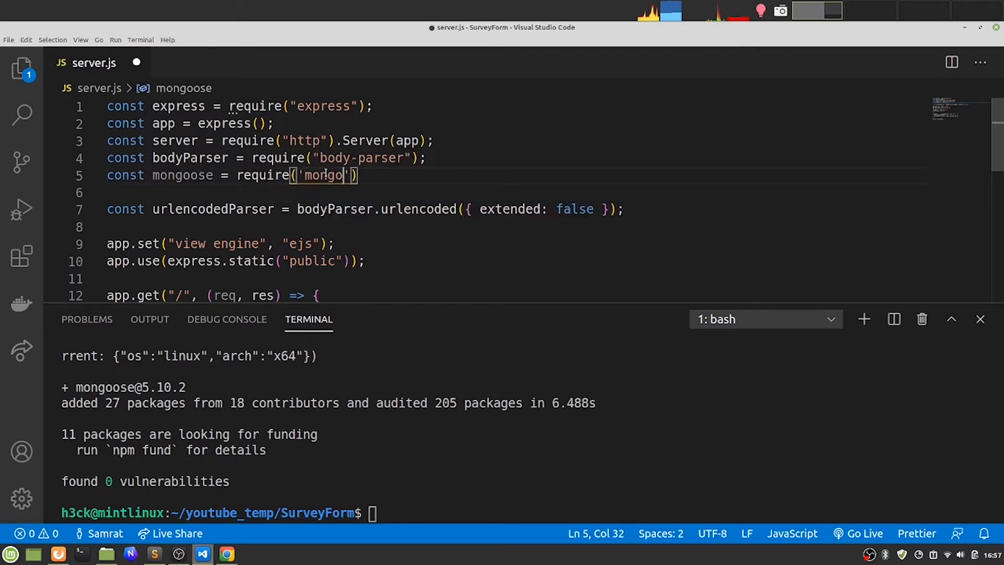
text(ose)
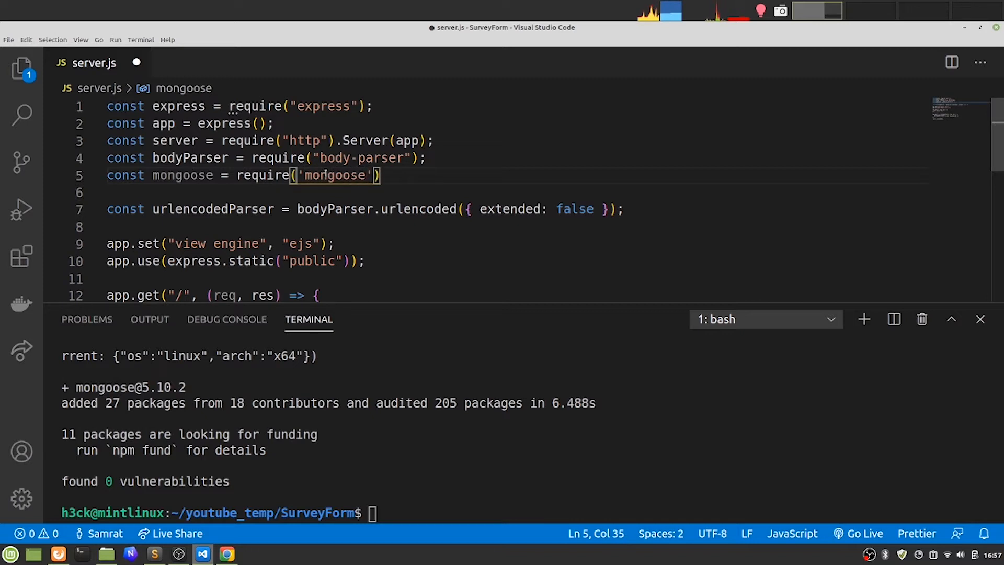
key(Right)
key(Right)
text(;)
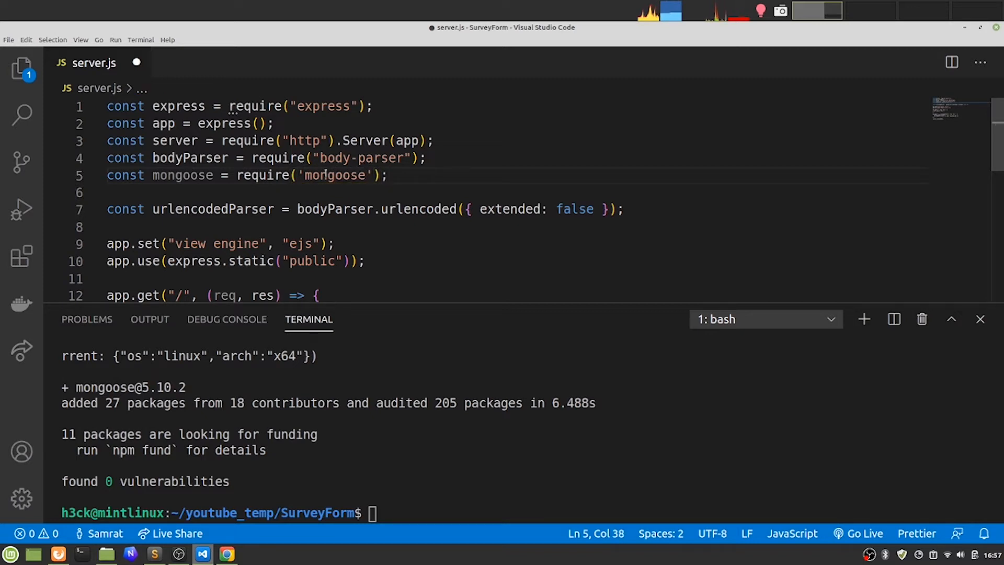
key(Return)
key(Return)
key(ctrl+s)
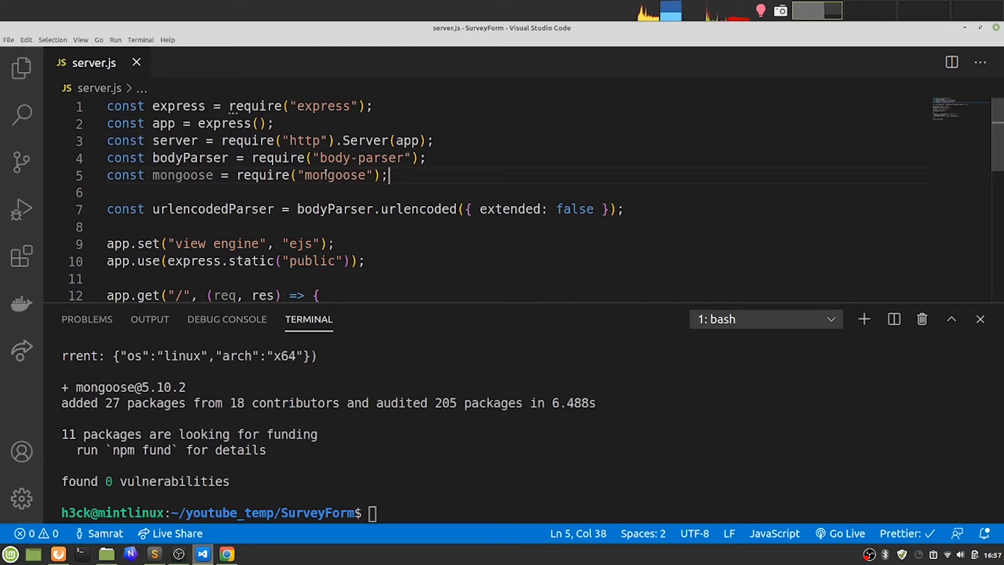
- In Atlas, start connecting Cluster0 via Connect your application
key(alt+Tab)
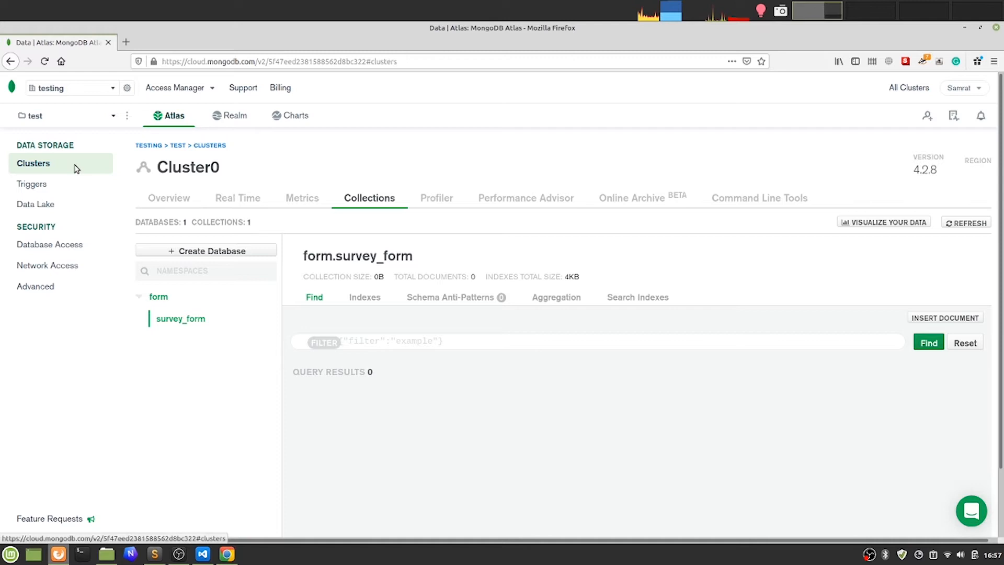
click(75, 167)
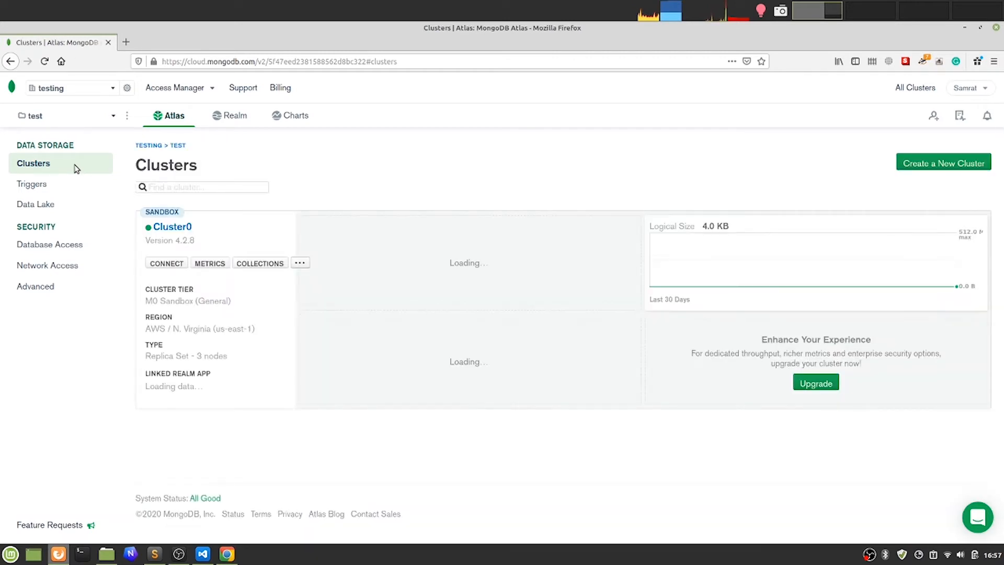
click(165, 264)
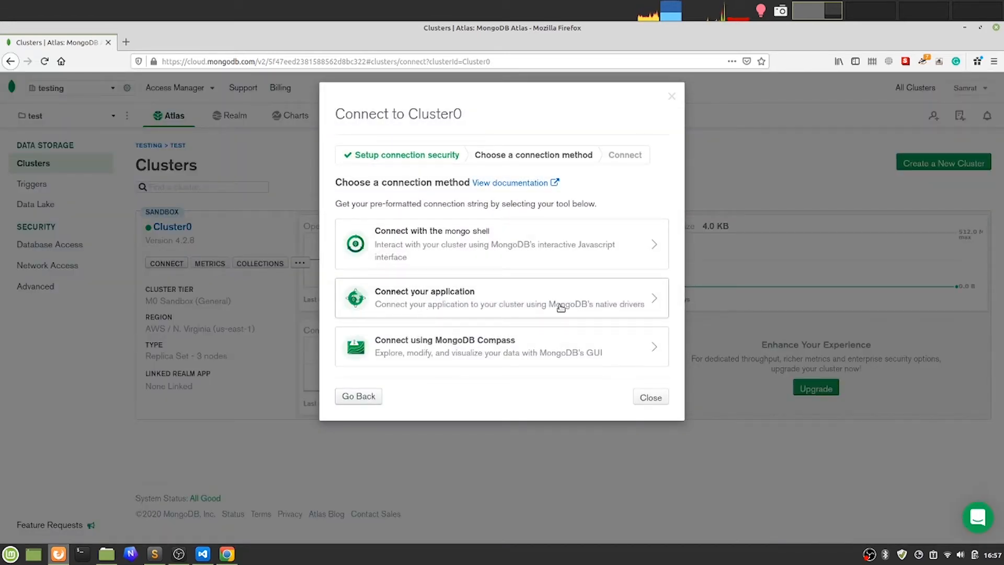
click(560, 306)
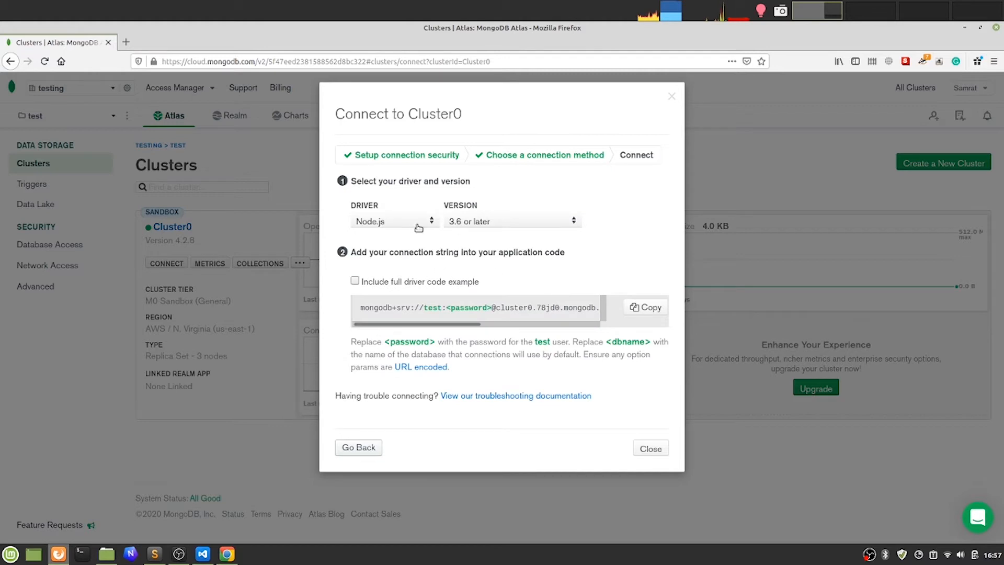
- Copy the Node.js connection string for driver version 3.0 or later and close the dialog
click(544, 222)
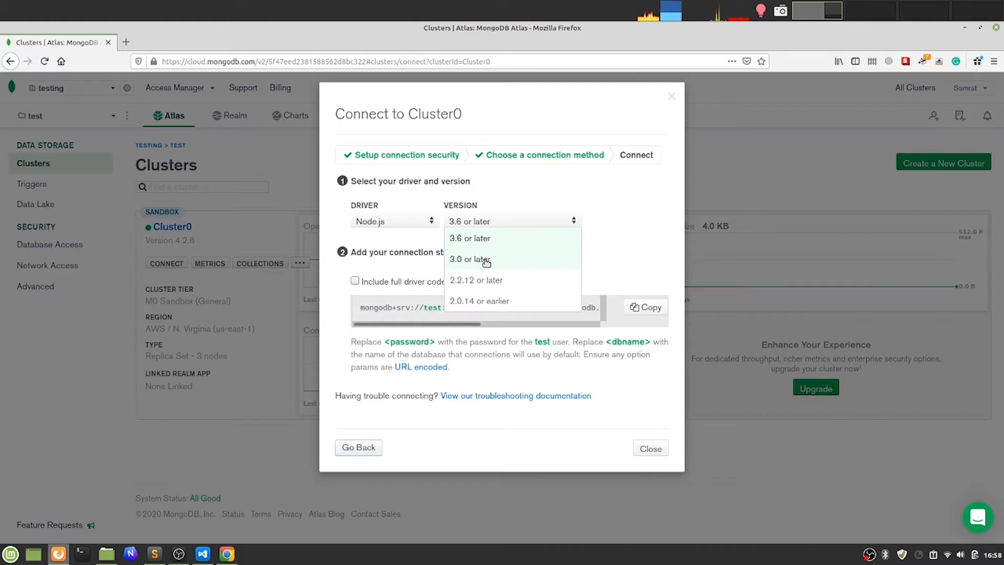
click(486, 259)
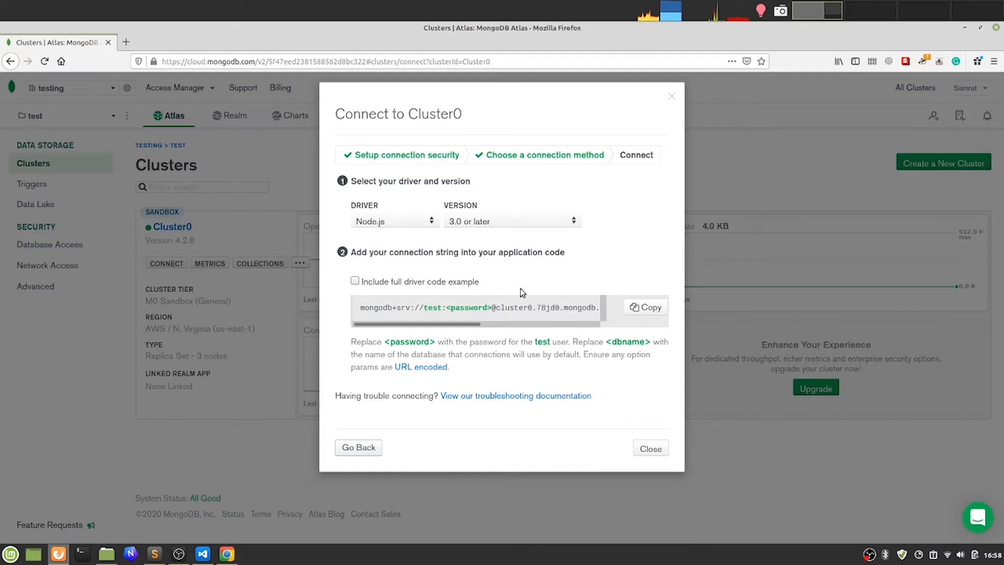
click(646, 307)
click(359, 447)
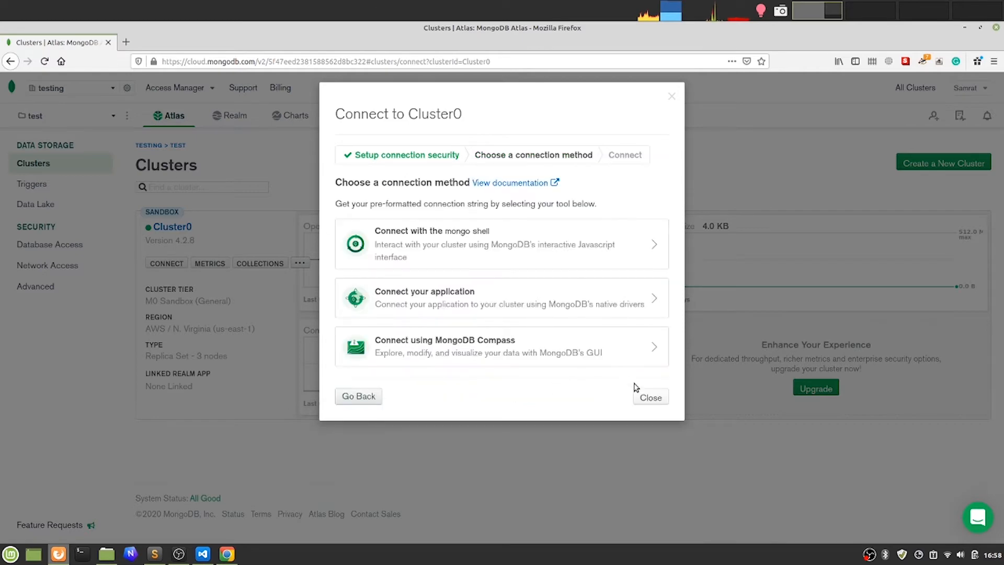
click(650, 397)
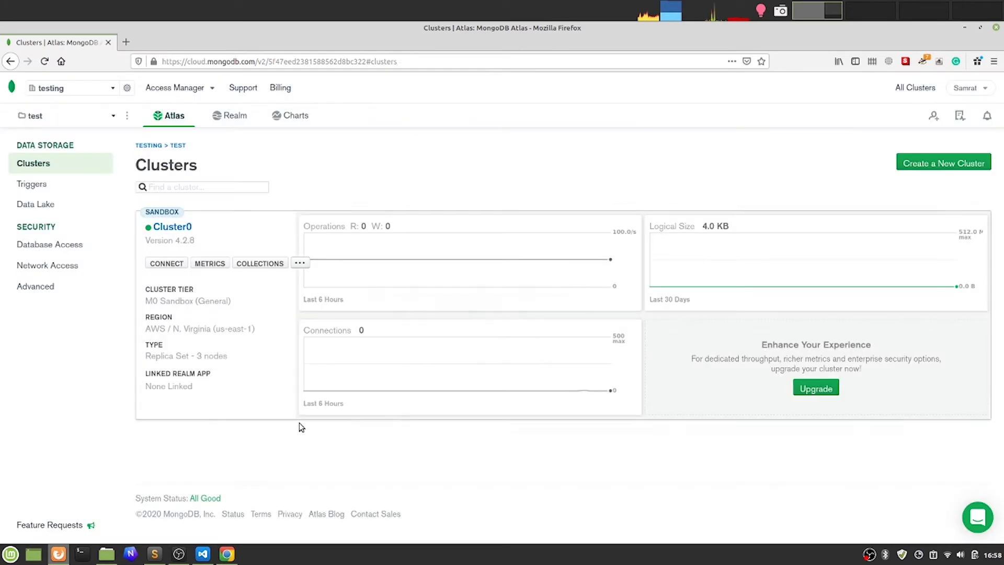
- Write mongoose.connect(url) and declare const url with the pasted Atlas connection string above it
click(203, 554)
key(Return)
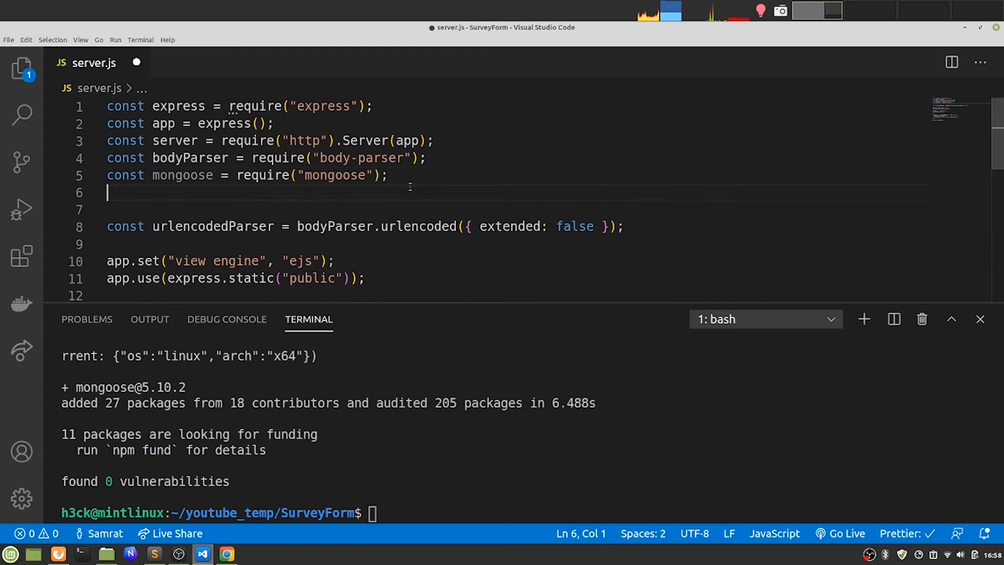
key(Return)
text(mon)
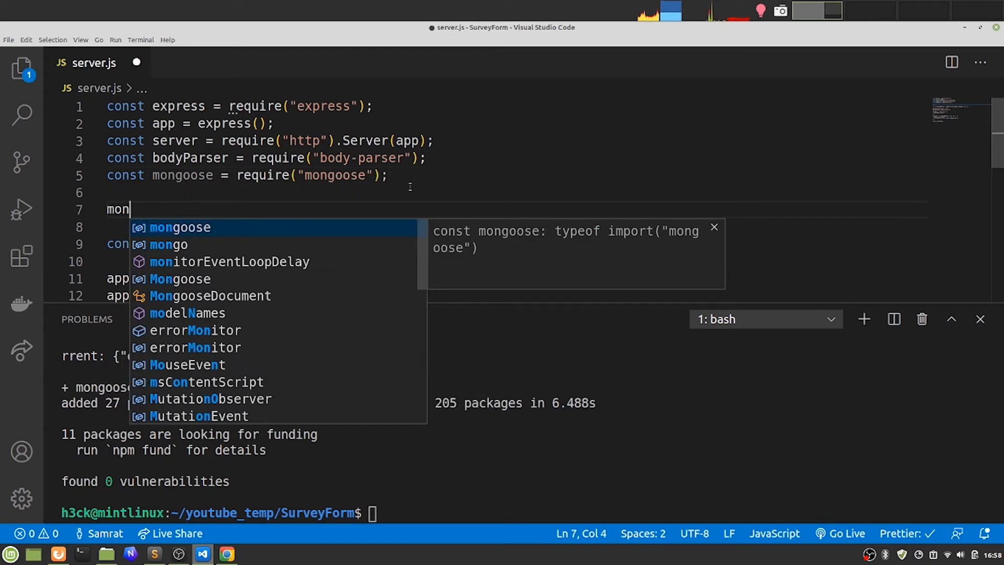
text(goose.co)
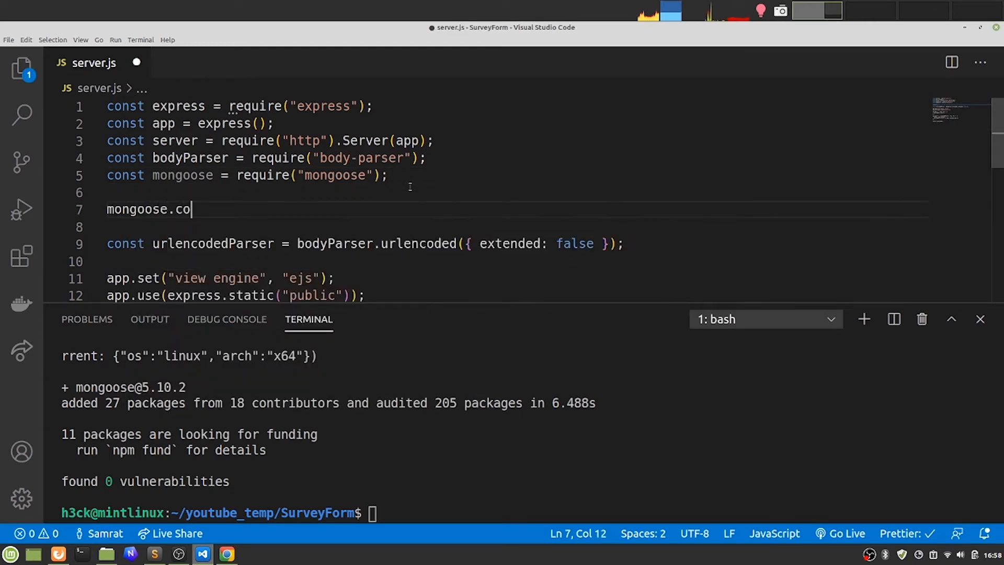
text(nnect()
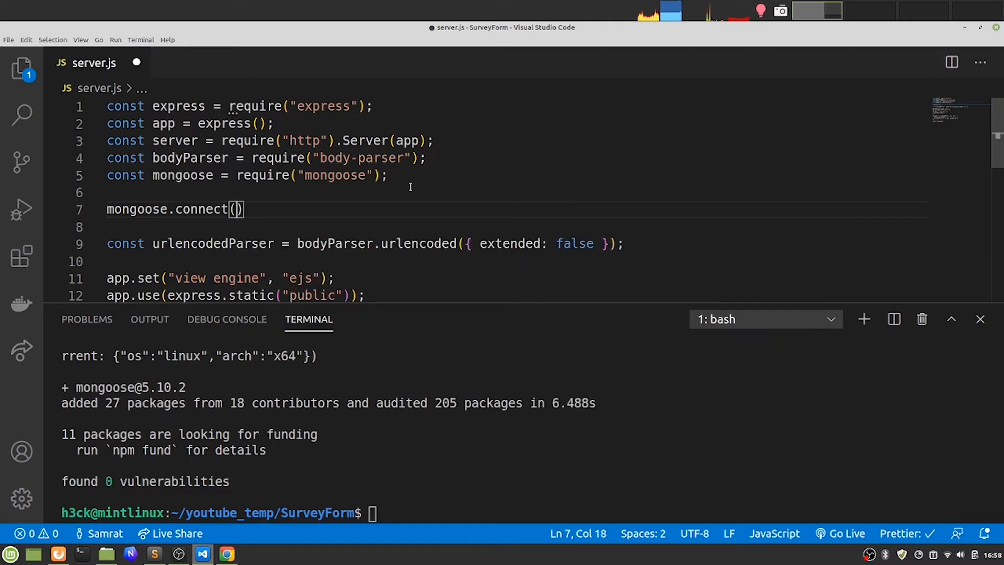
text(ur)
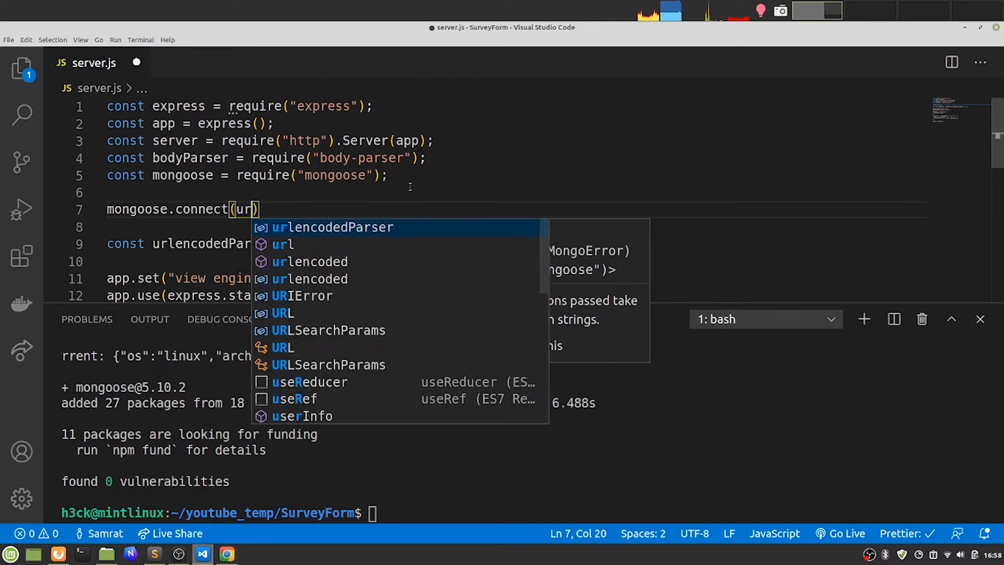
text(l);)
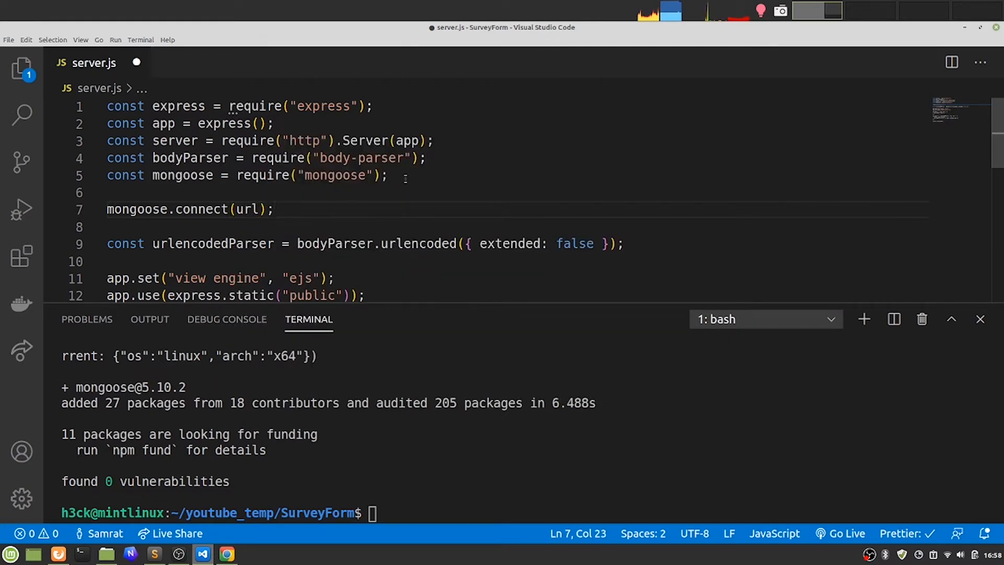
click(405, 175)
key(Return)
key(Return)
text(co)
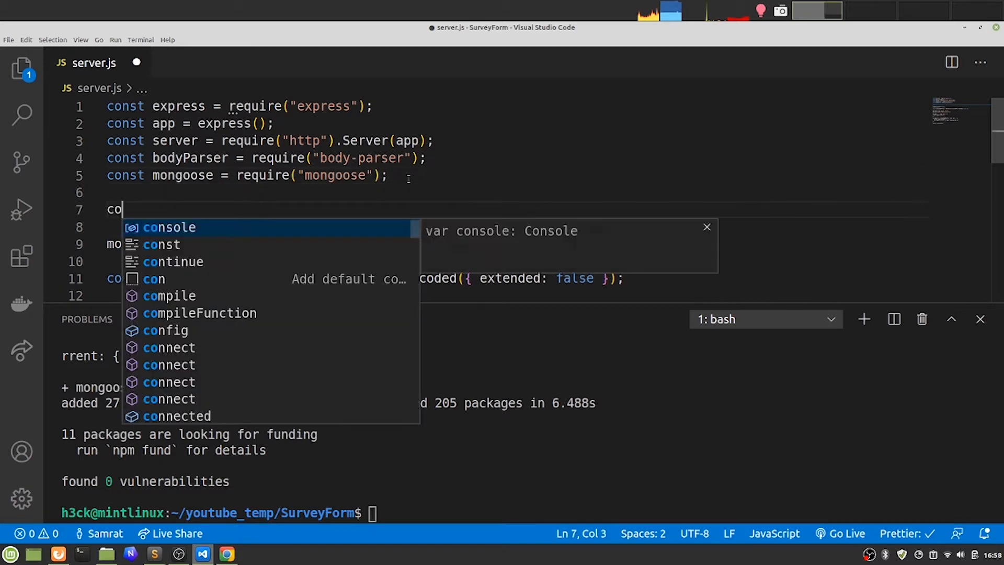
text(nst u)
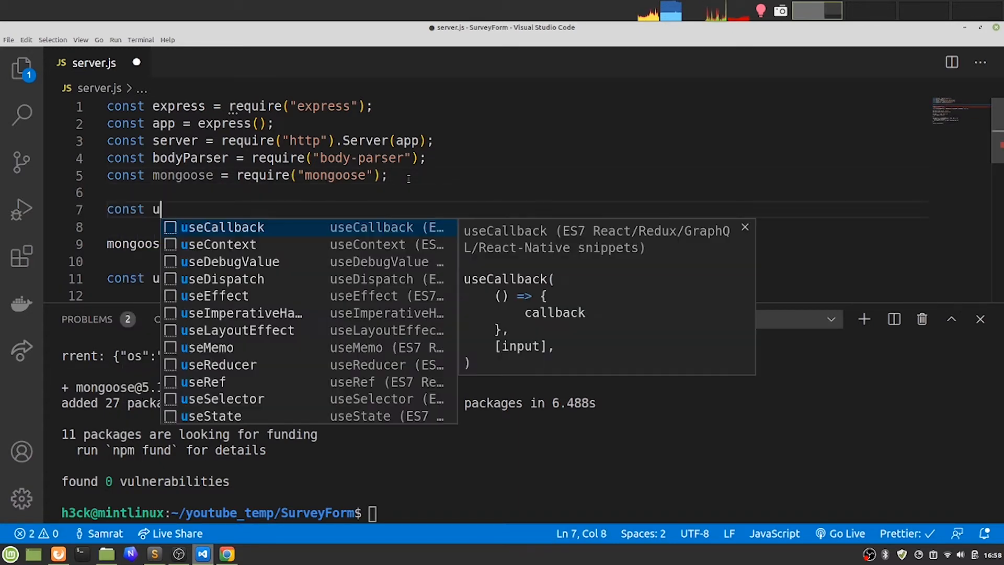
text(rl = ")
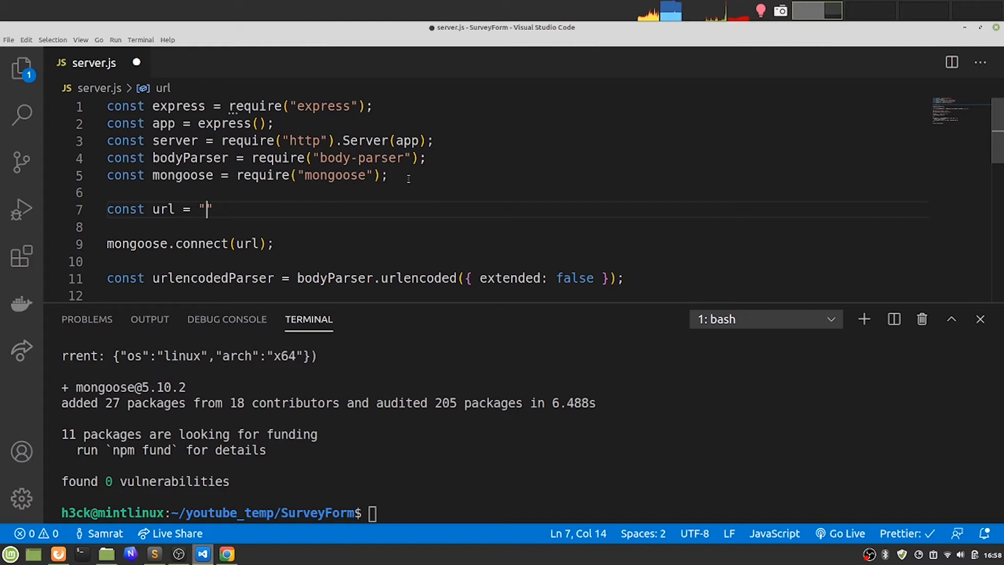
key(ctrl+v)
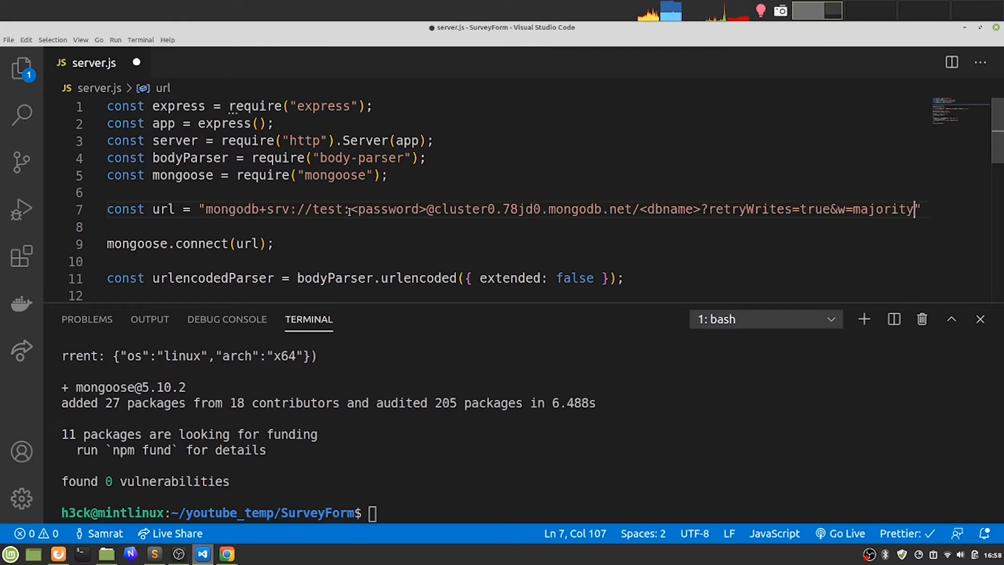
drag(351, 209, 428, 209)
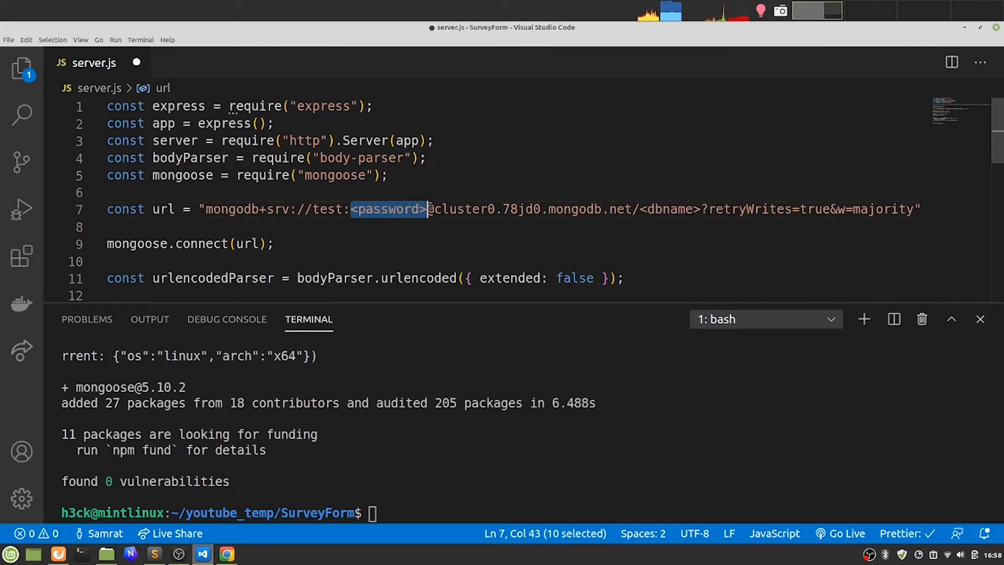
key(BackSpace)
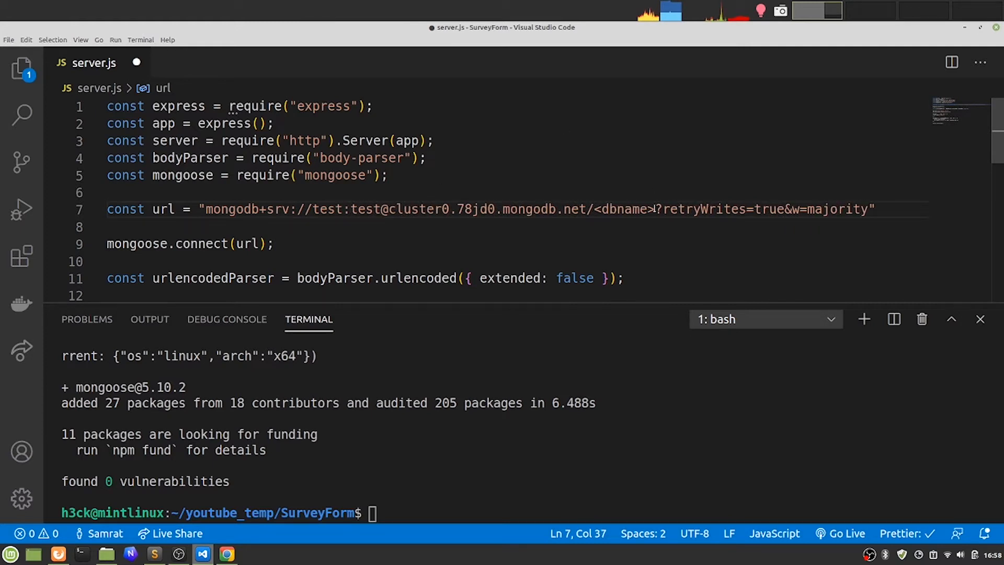
drag(655, 208, 594, 209)
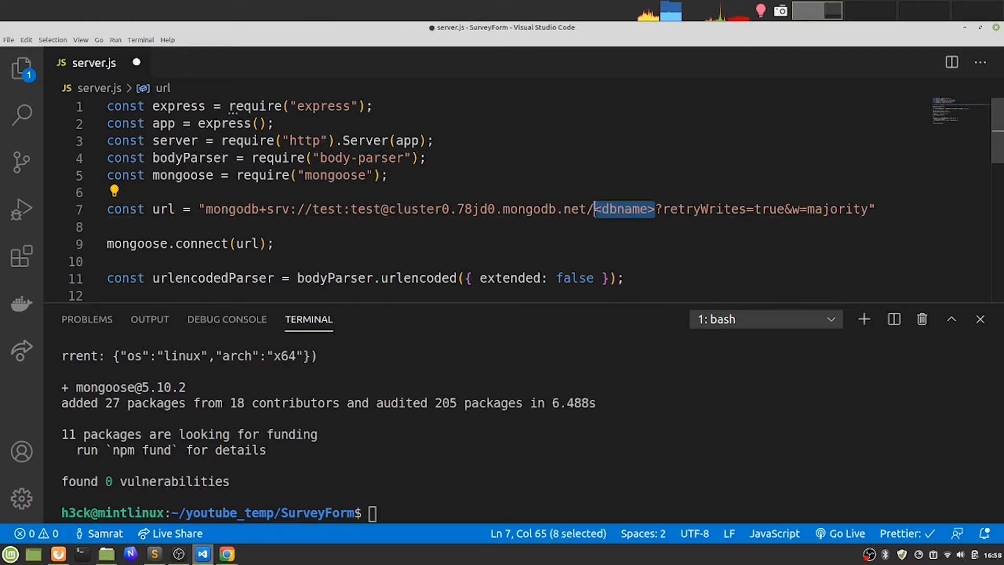
key(BackSpace)
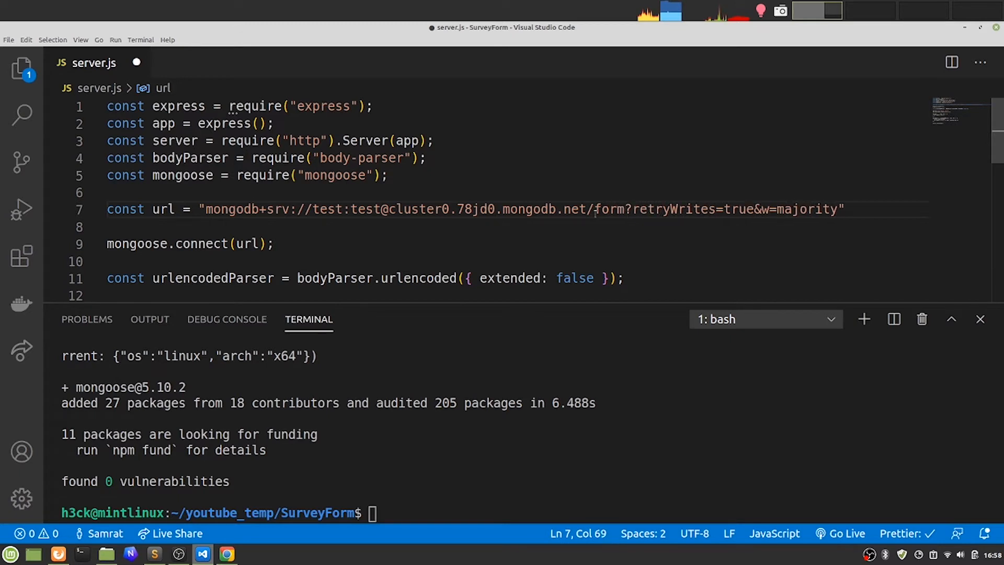
scroll(441, 170, down, 1)
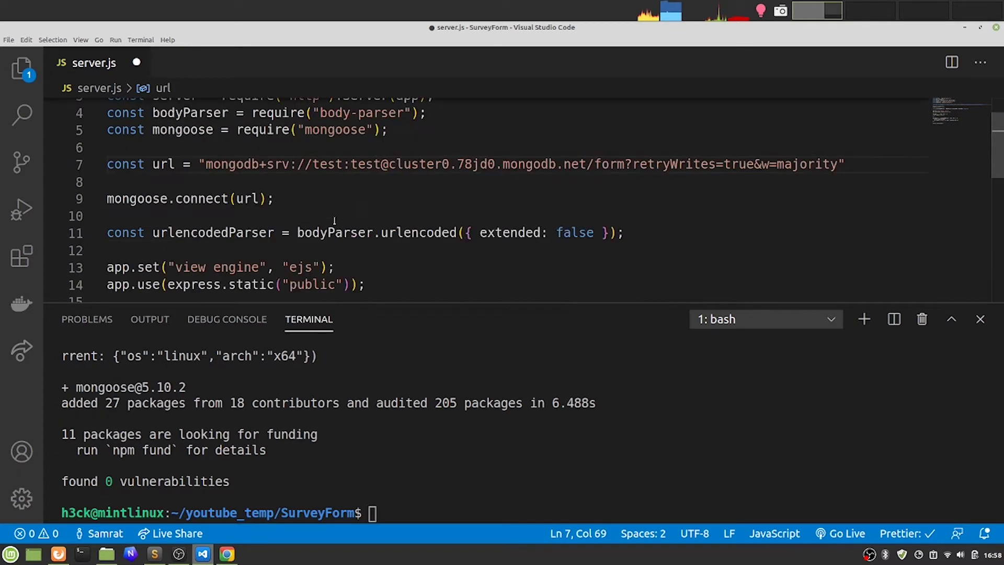
- Define formSchema with a data Object field and { collection: "survey_form" }, then save server.js
click(295, 198)
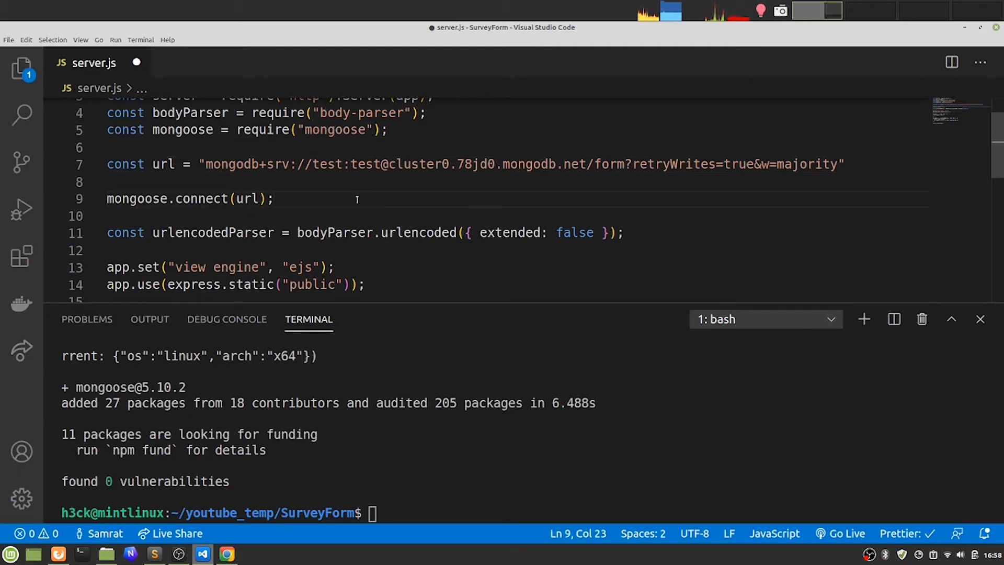
key(Return)
key(Return)
text(const)
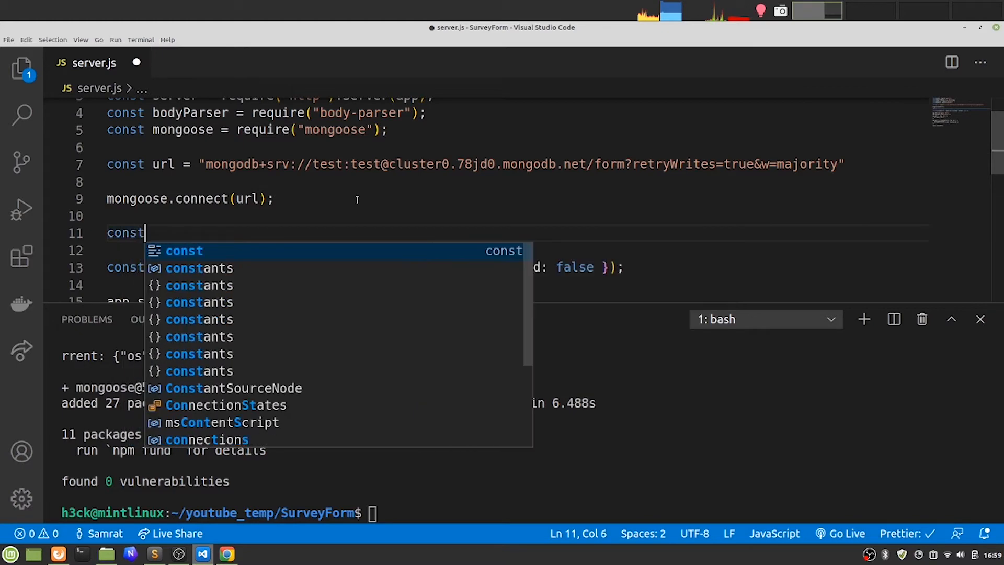
text( for)
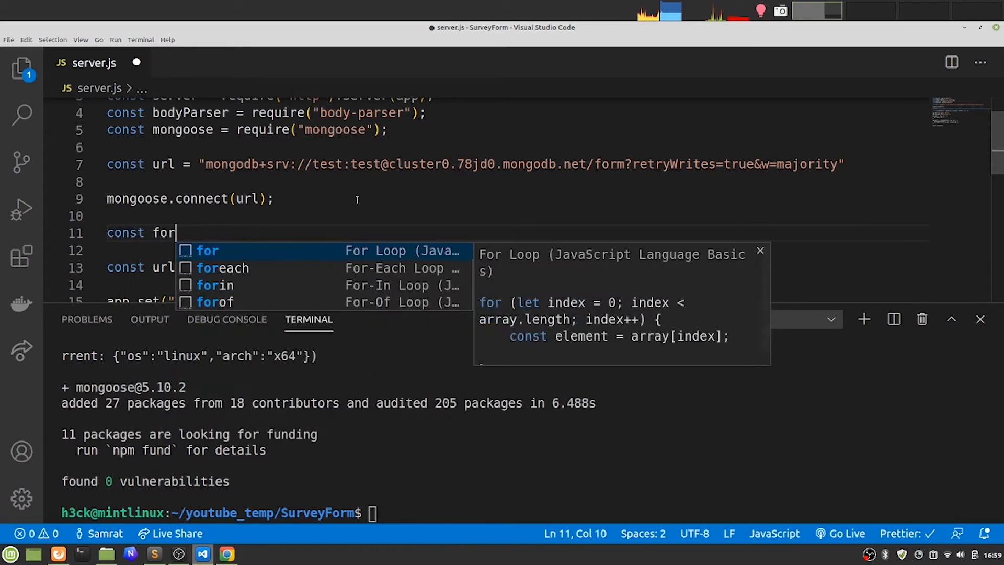
text(mSchema = )
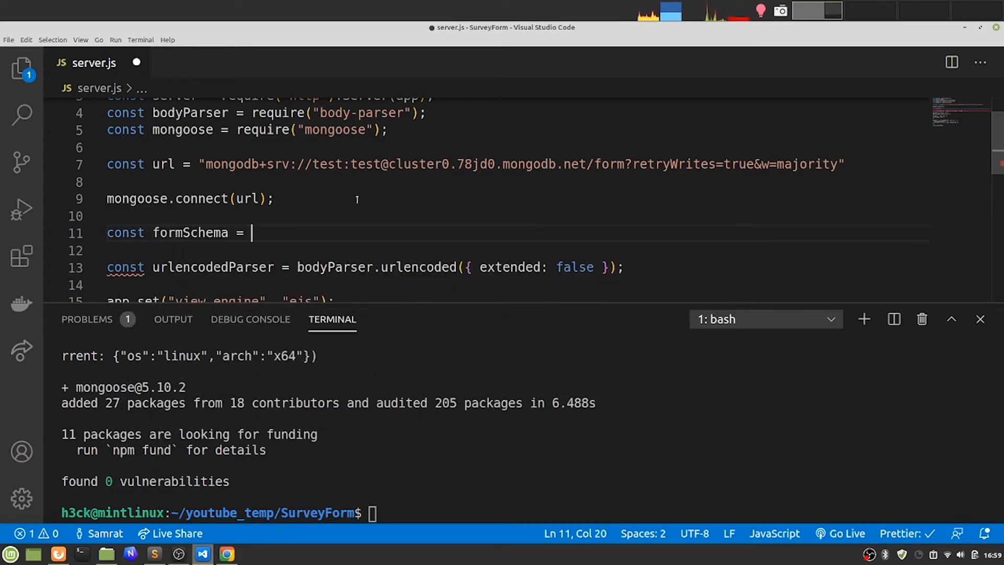
text(new )
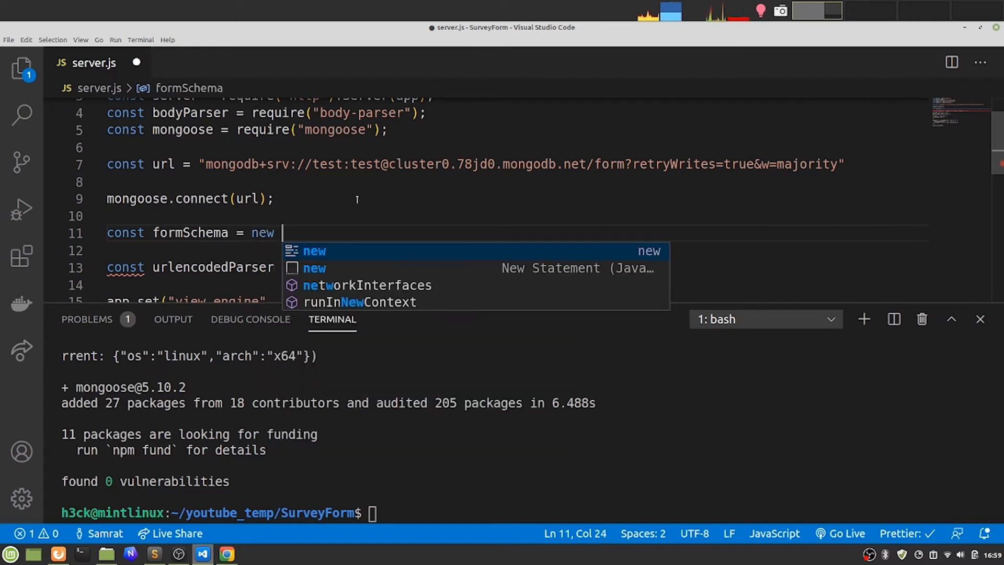
text(mongoose)
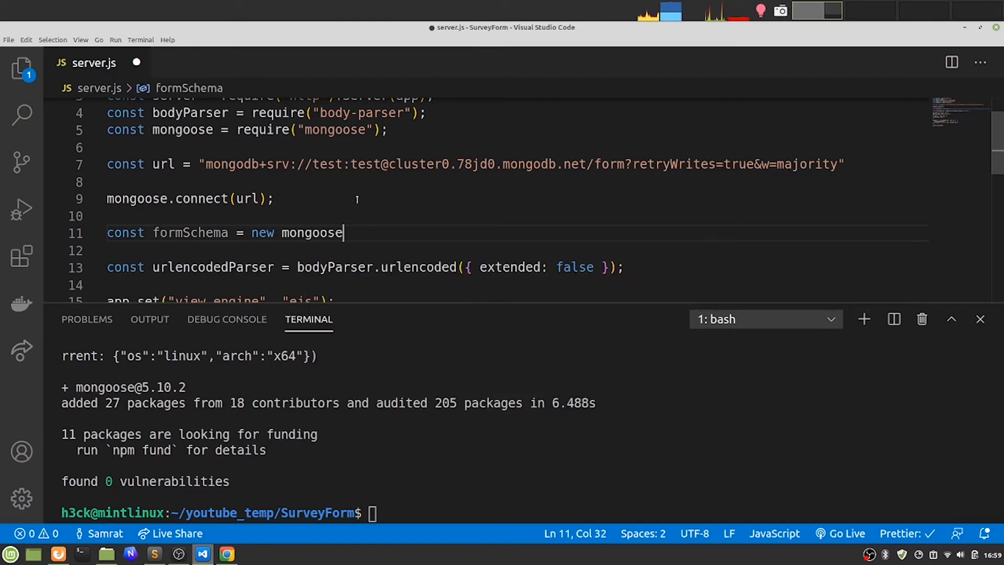
text(.Sche)
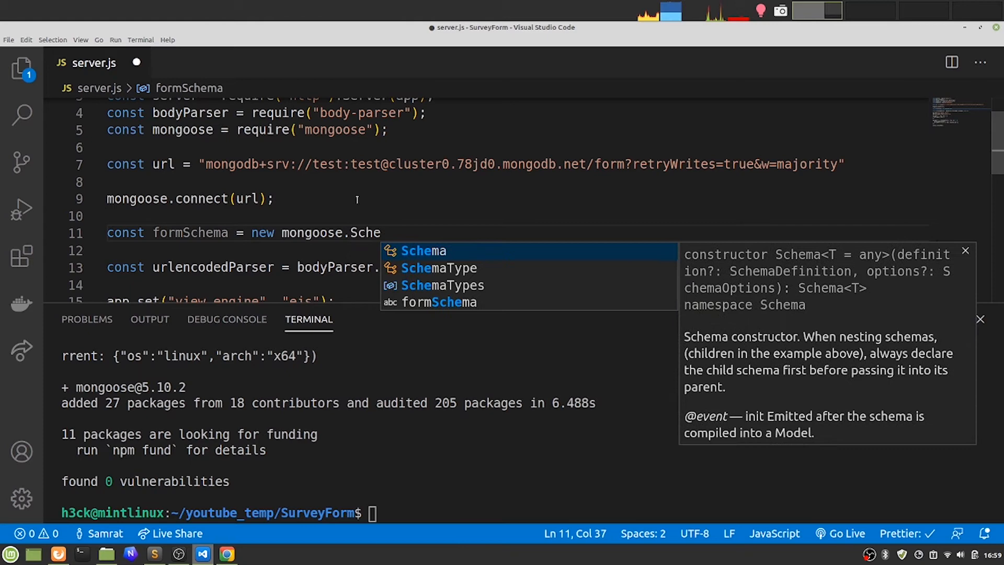
text(ma)
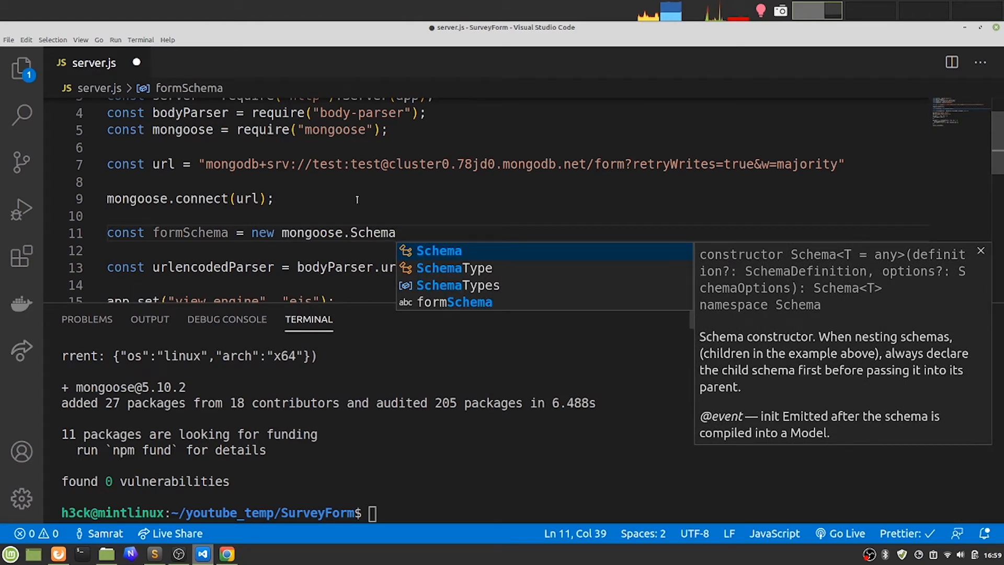
text(({)
key(Return)
text(data:)
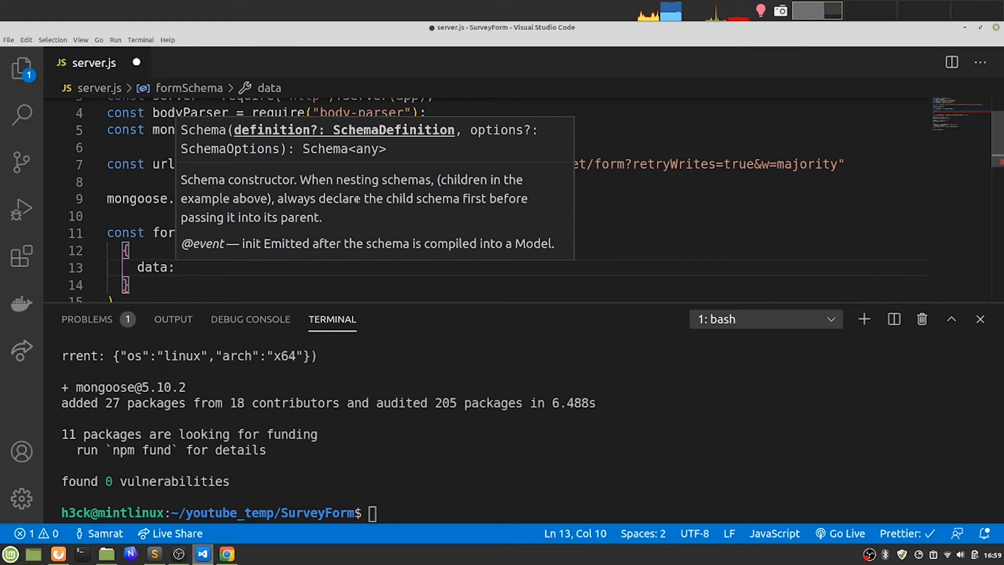
text( Obje)
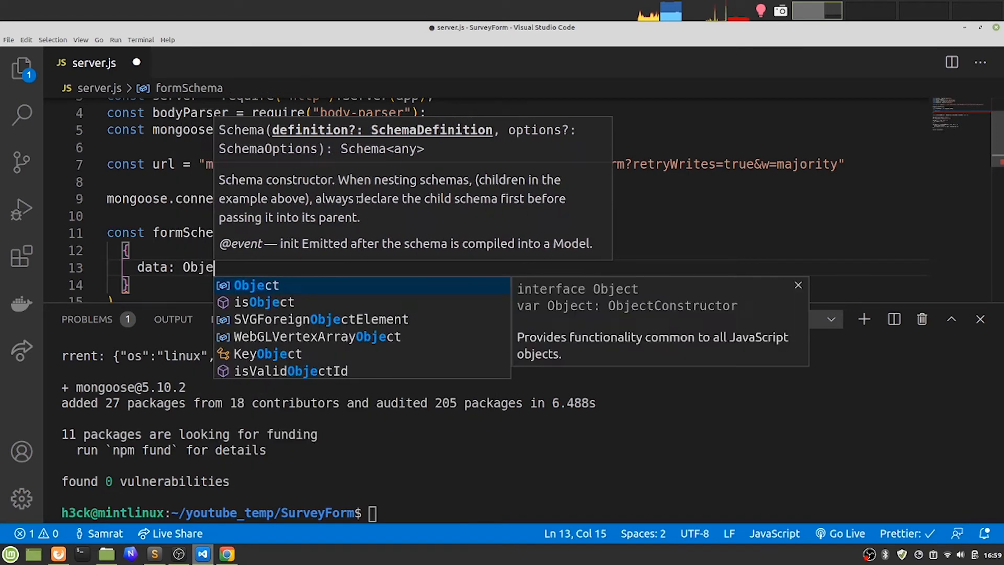
text(ct,)
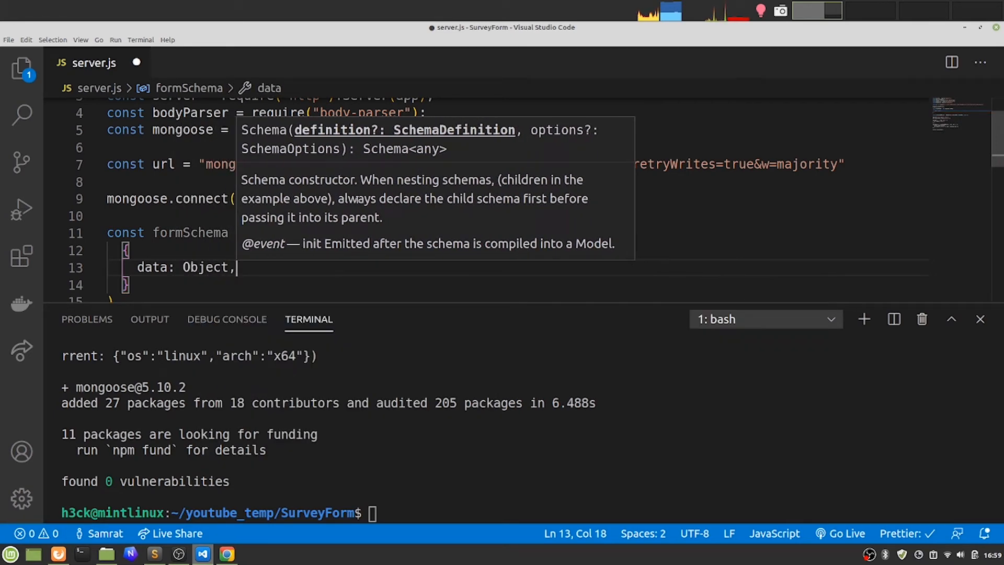
key(Down)
text(,)
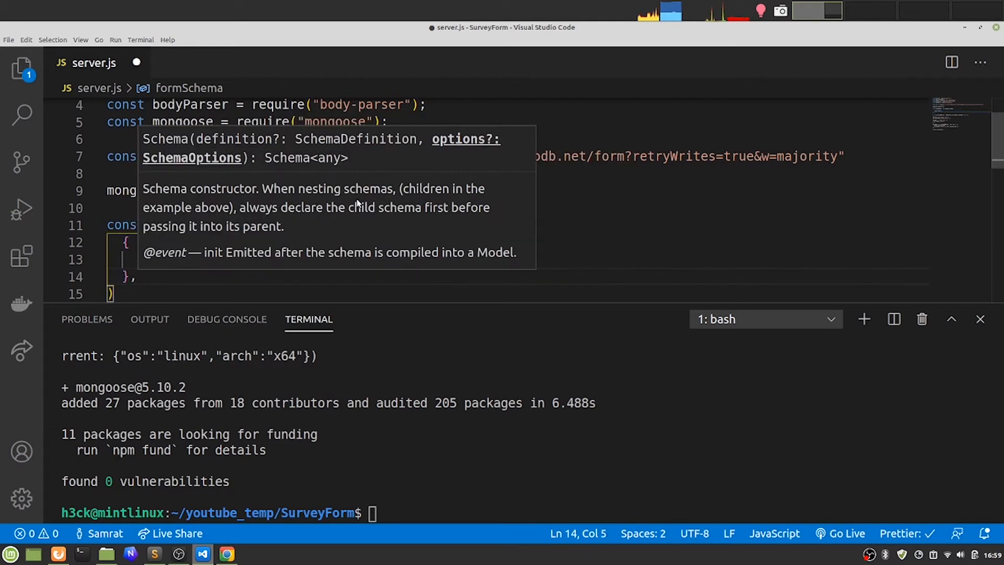
key(Return)
text({)
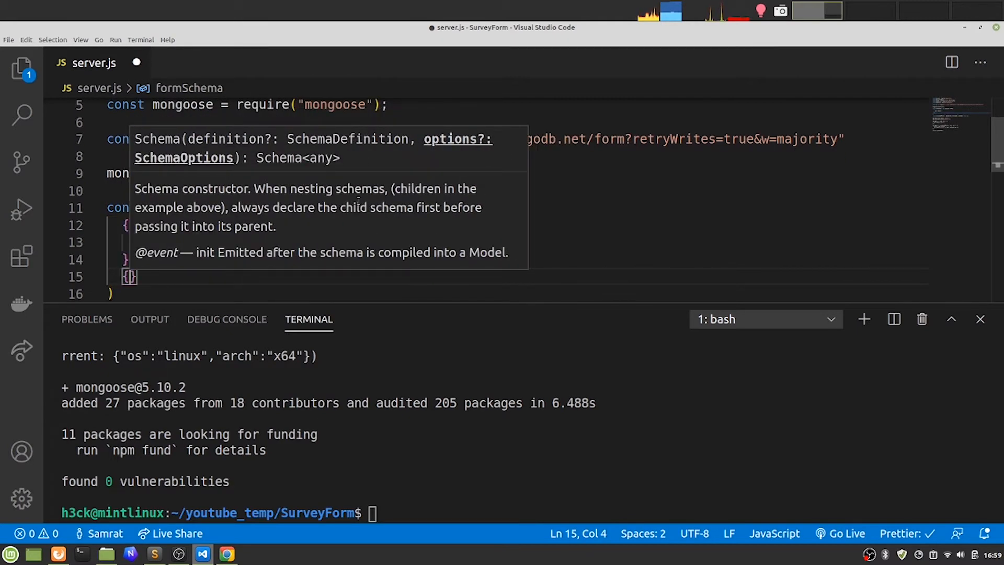
text(collecti)
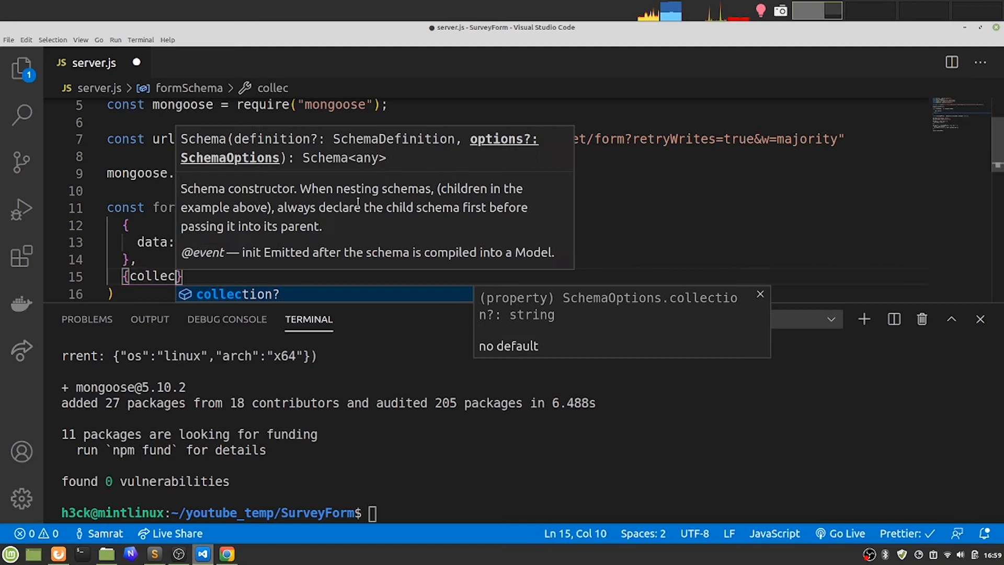
text(on: )
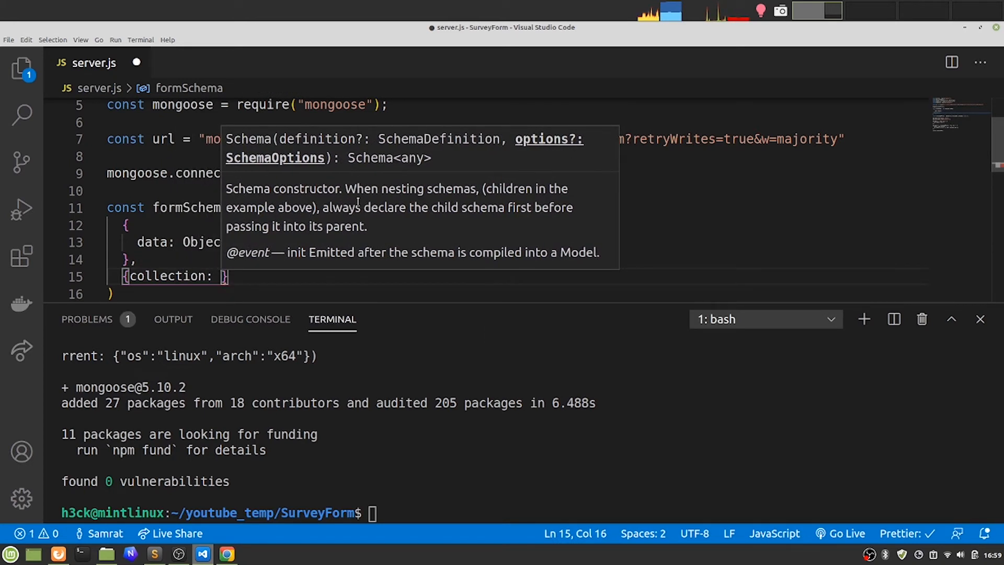
text(")
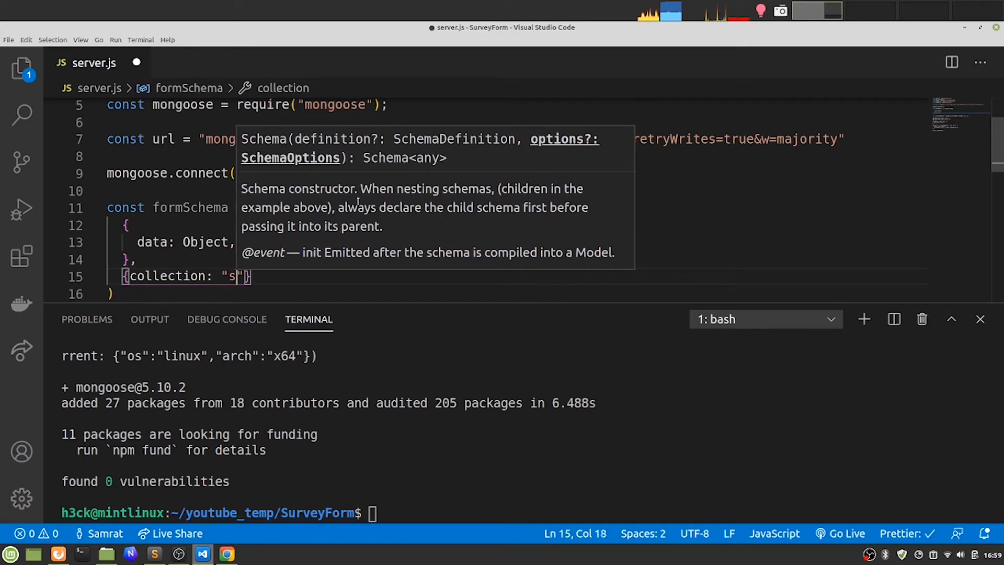
text(survey form)
key(End)
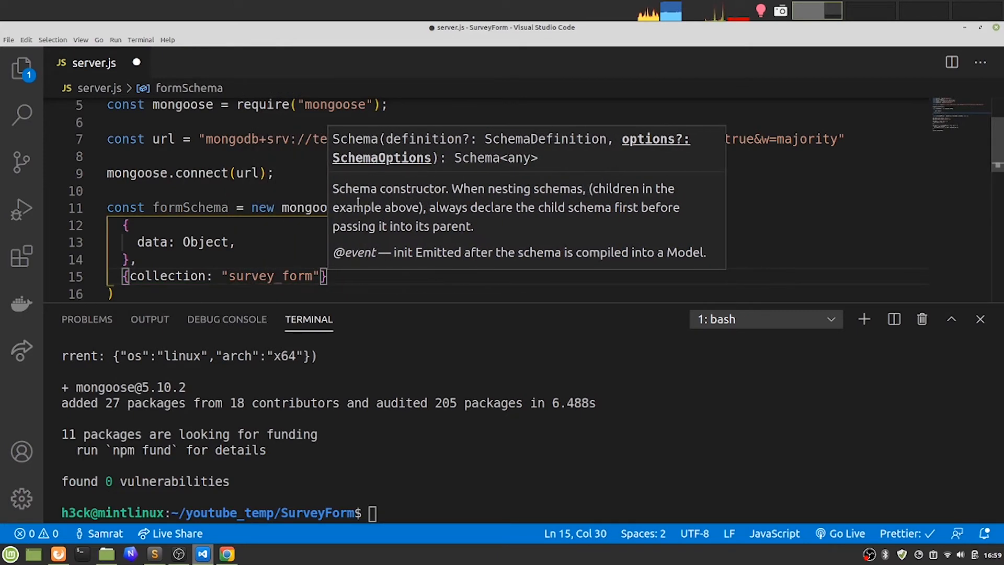
key(ctrl+s)
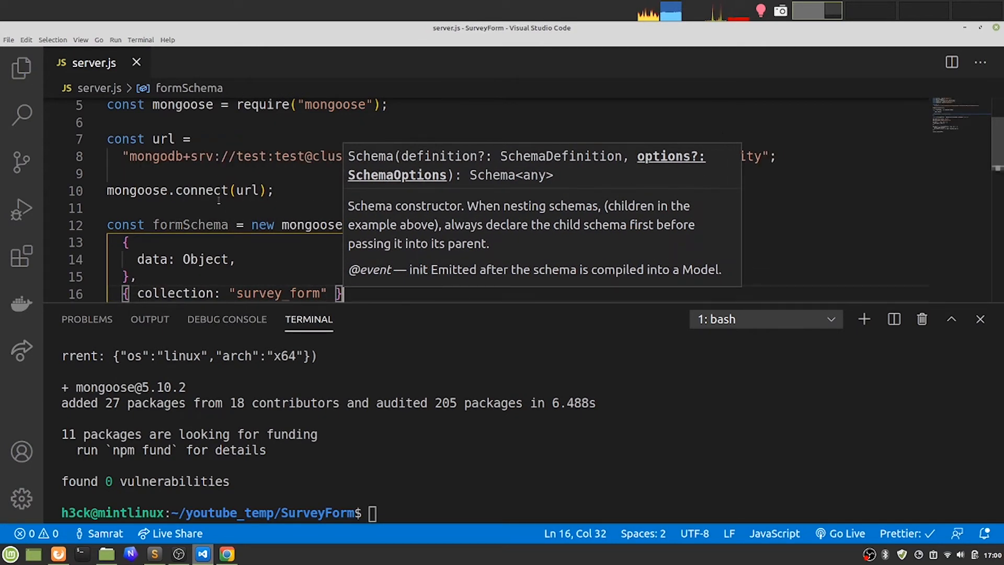
scroll(277, 212, down, 4)
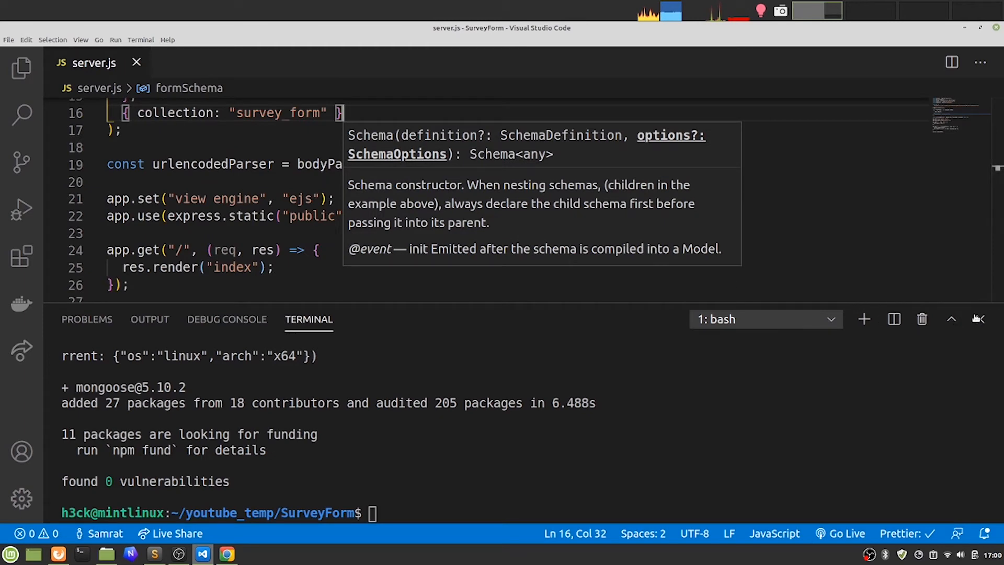
- Hide the terminal, add const Form = mongoose.model("Form", formSchema); after the schema, and save
key(ctrl+j)
click(133, 284)
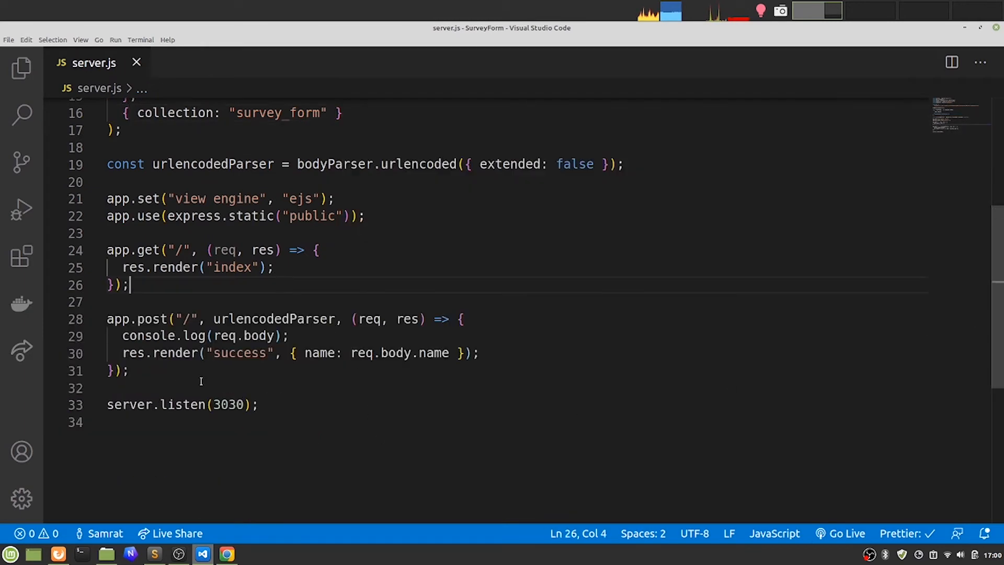
scroll(201, 381, up, 5)
click(174, 273)
key(Return)
key(Return)
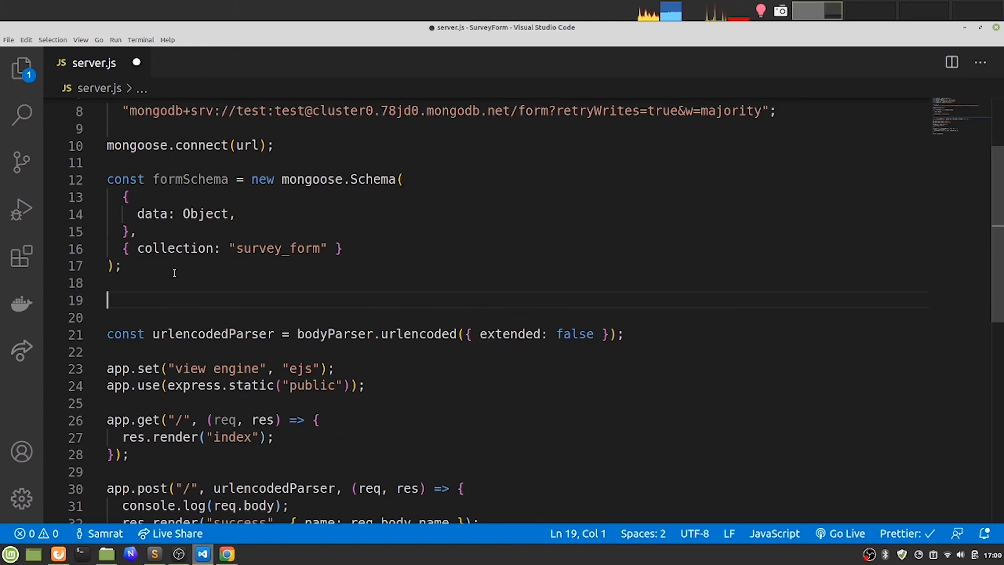
text(const )
text(Form = )
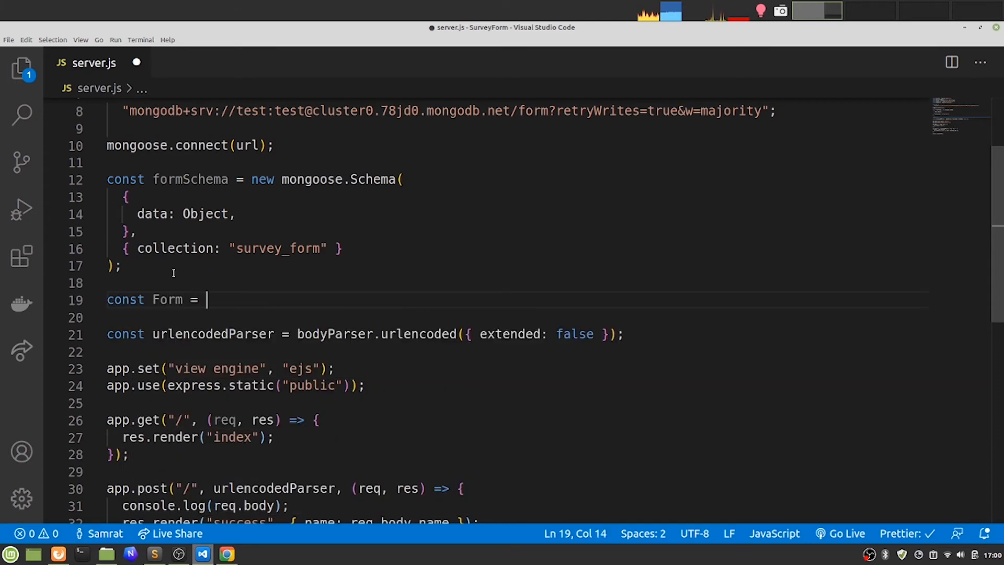
text(mongoose)
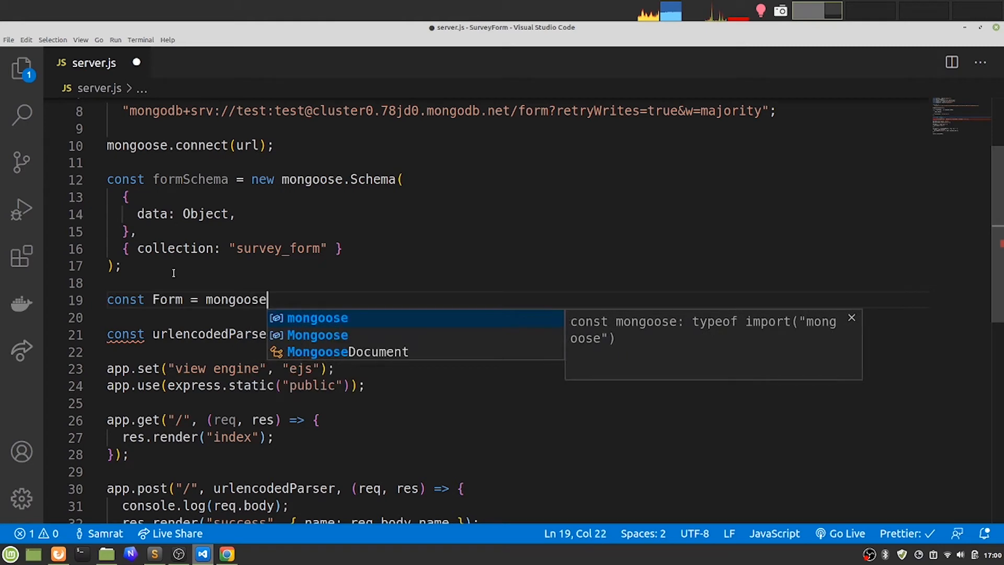
text(.mode)
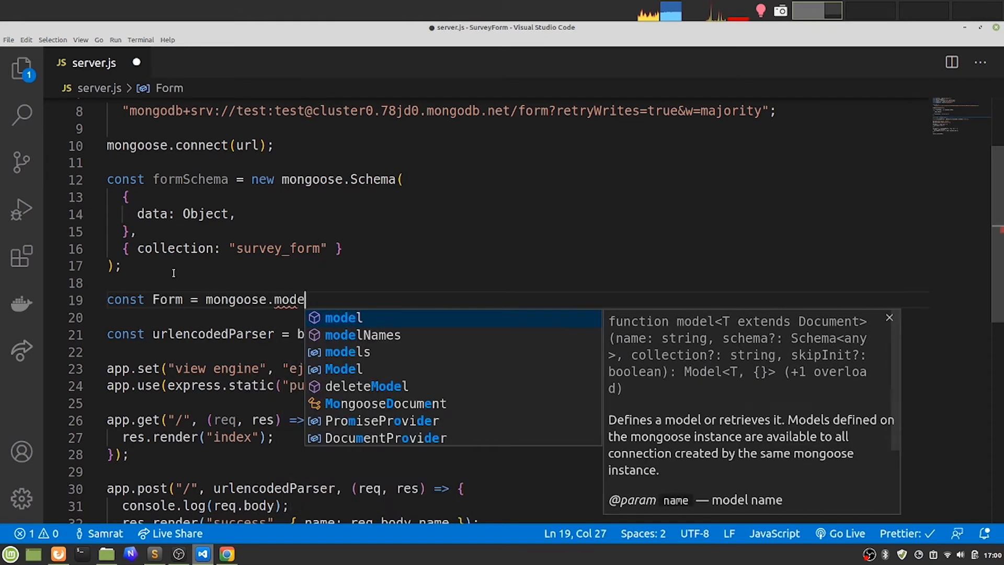
text(l(")
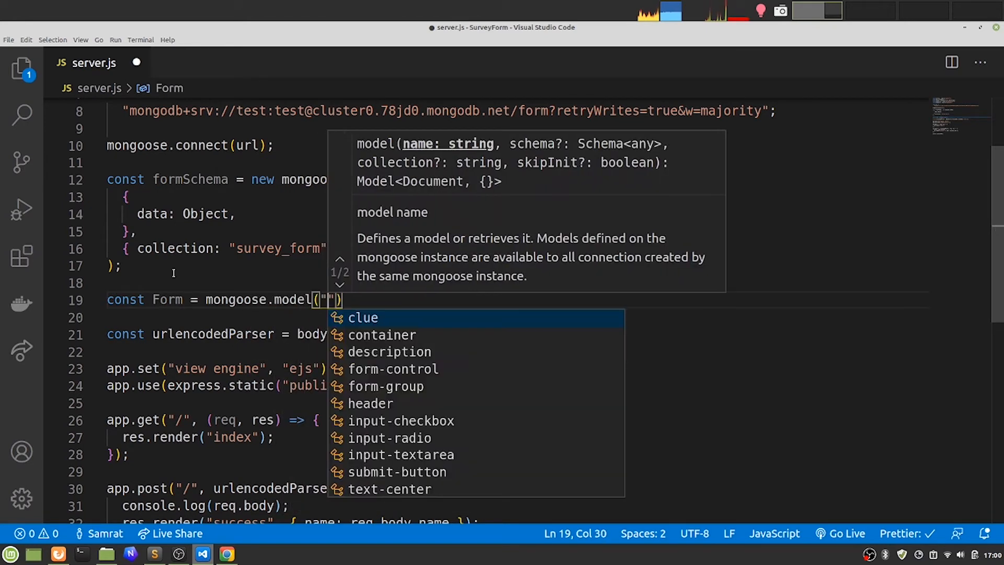
text(Form)
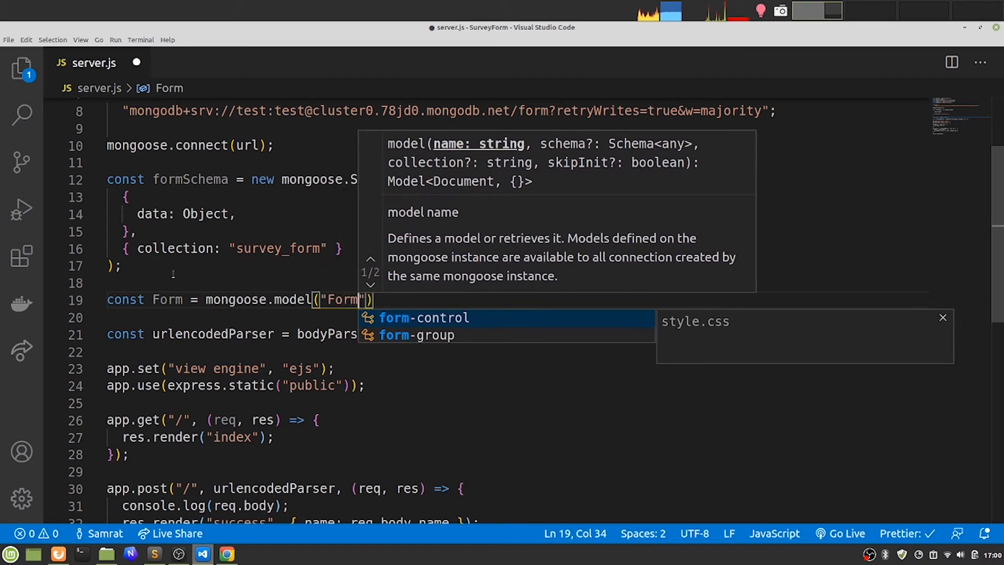
text(", f)
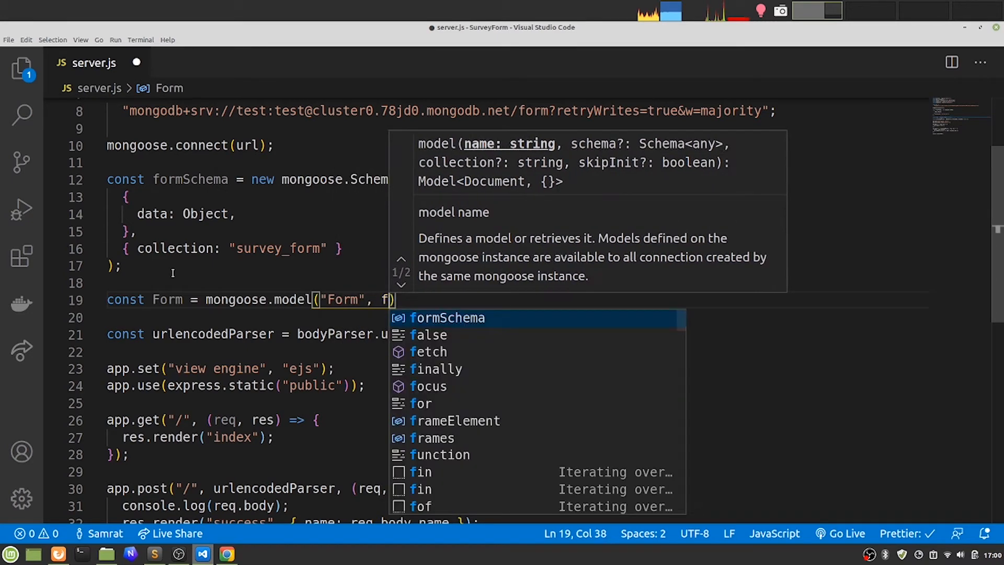
text(orm)
key(Tab)
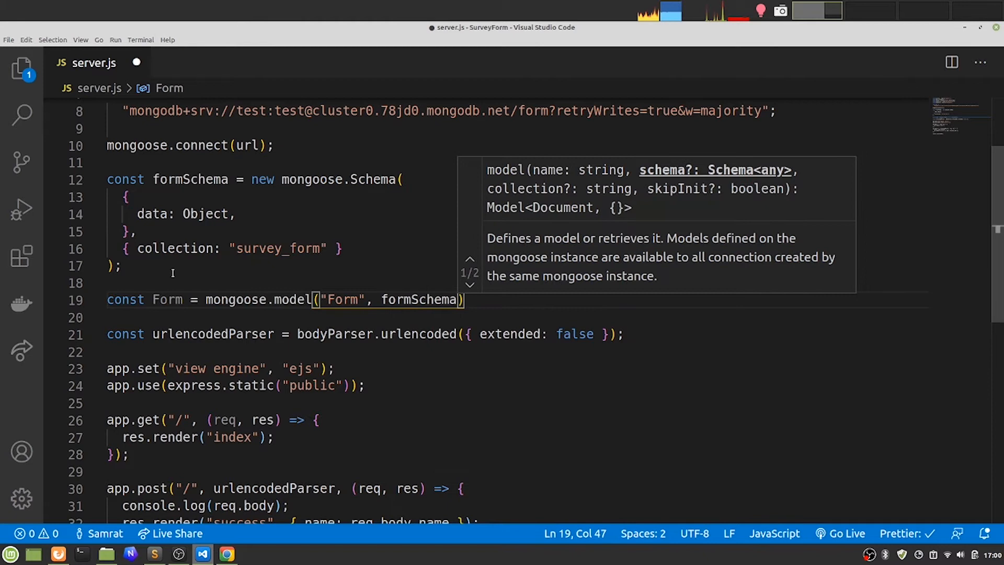
key(ctrl+s)
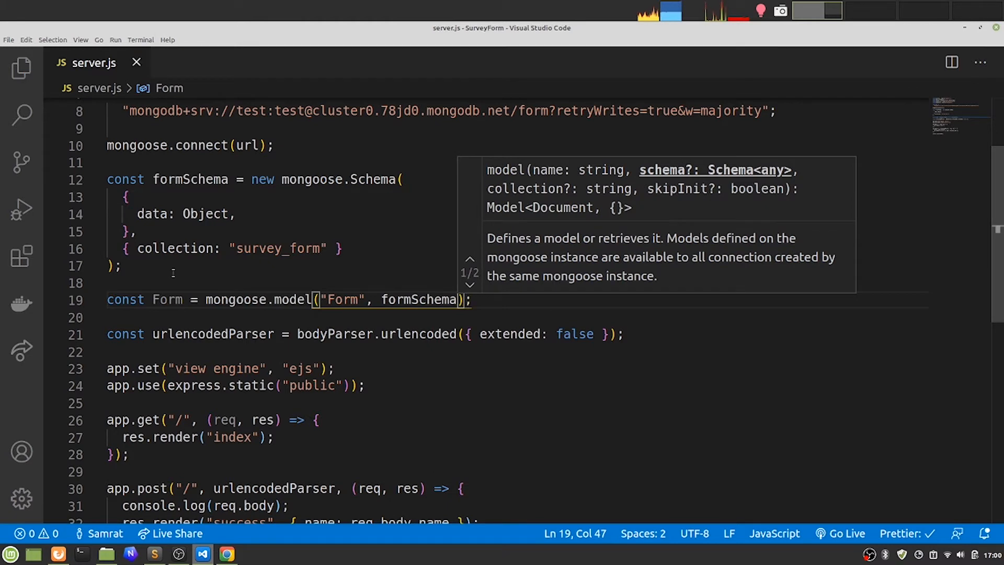
- Write a formData function that builds Form({ data: bodyData }) below the model
click(502, 313)
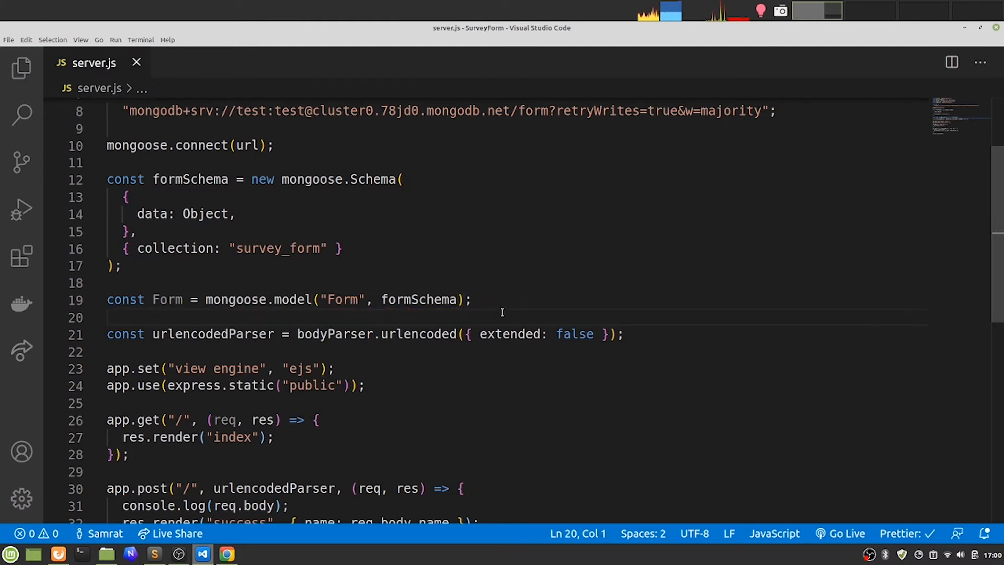
key(Return)
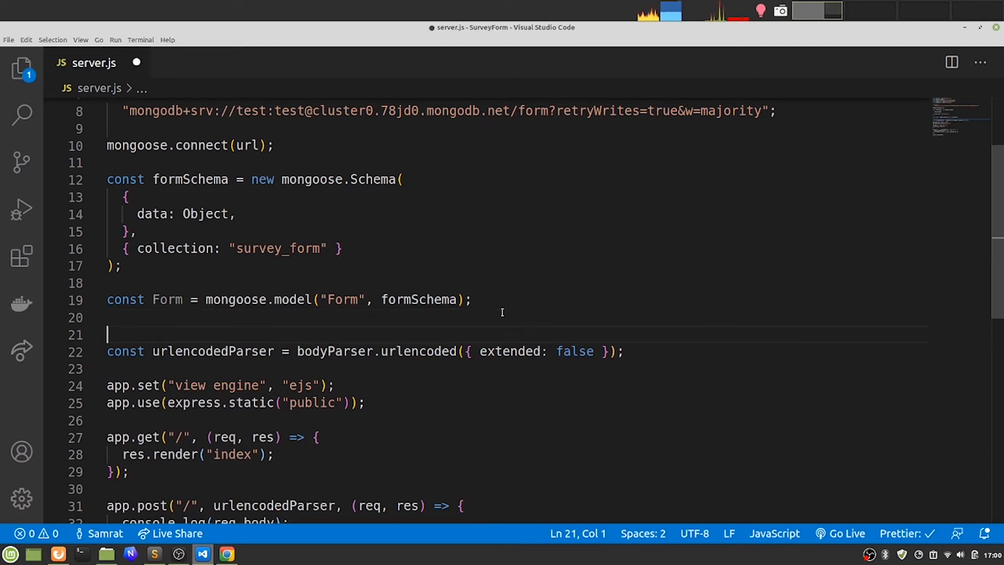
key(Return)
key(Up)
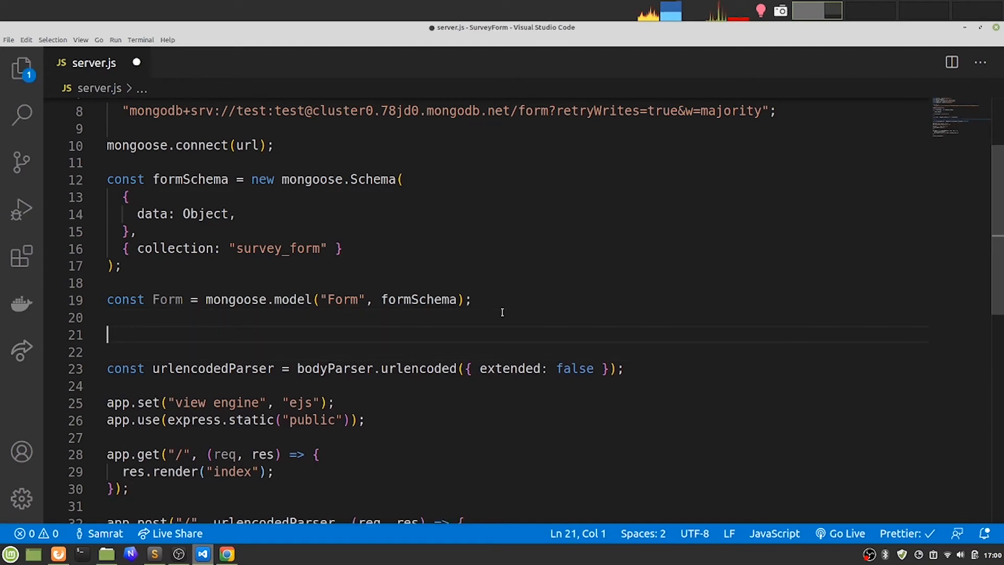
text(const )
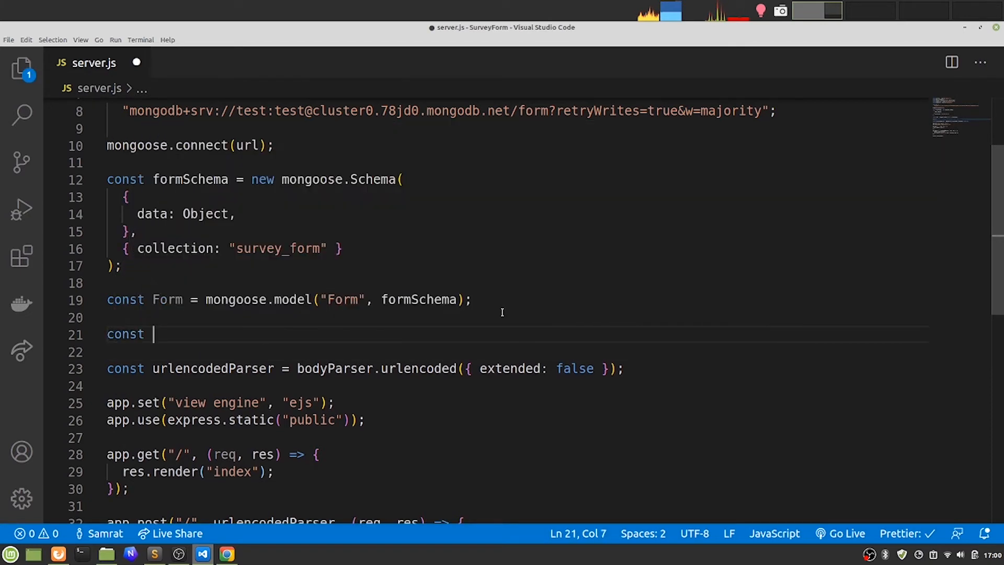
text(f)
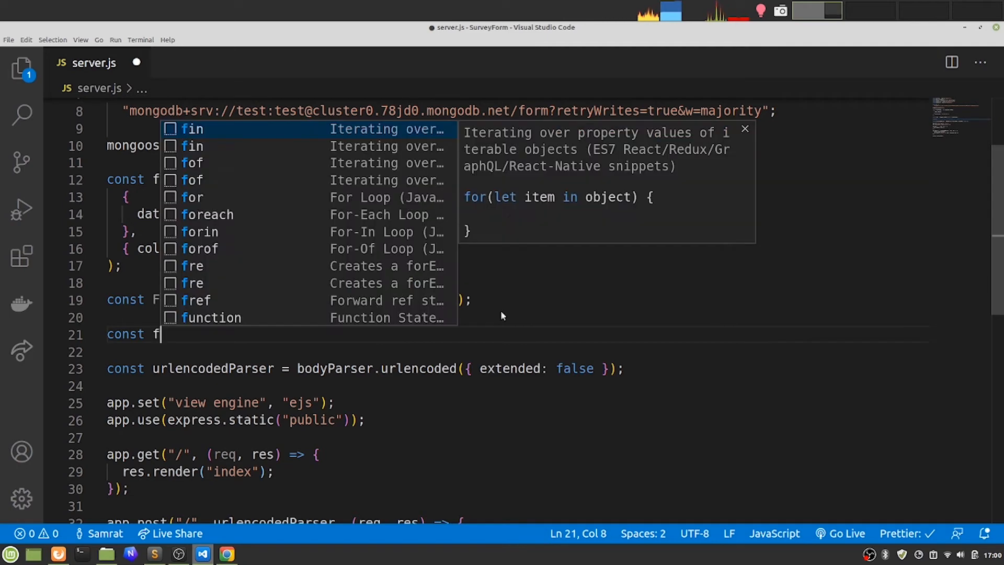
text(ormDat)
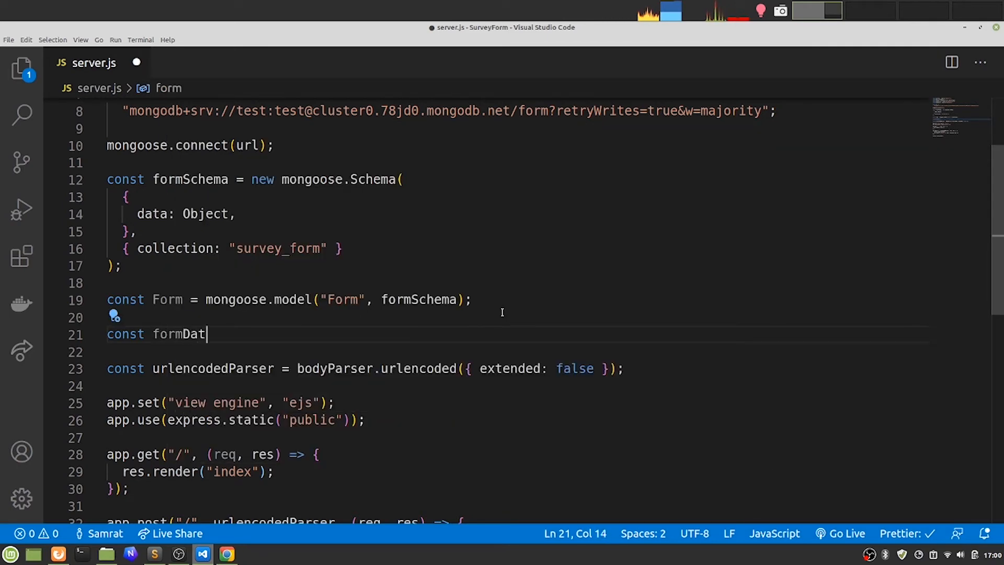
text(a = )
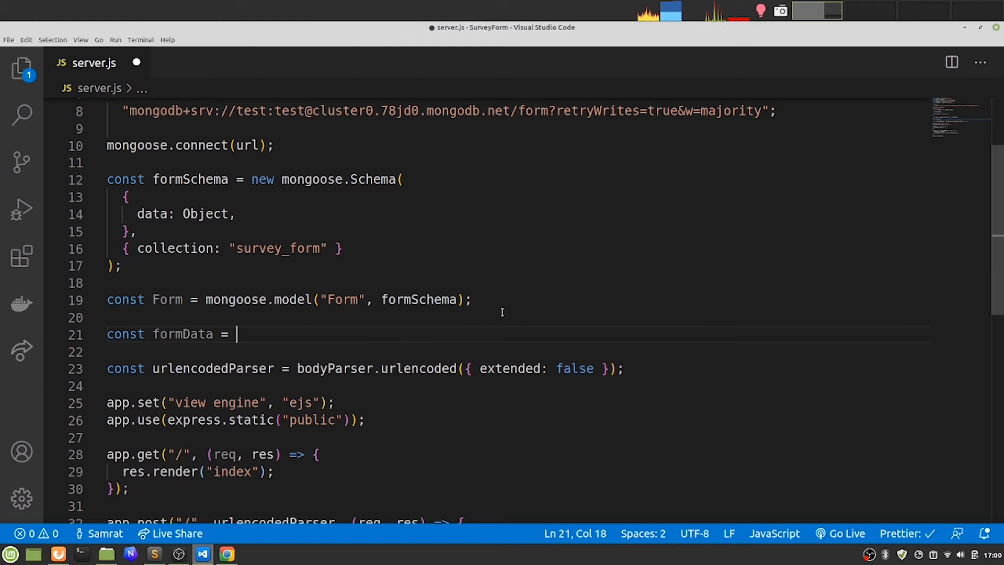
text((body)
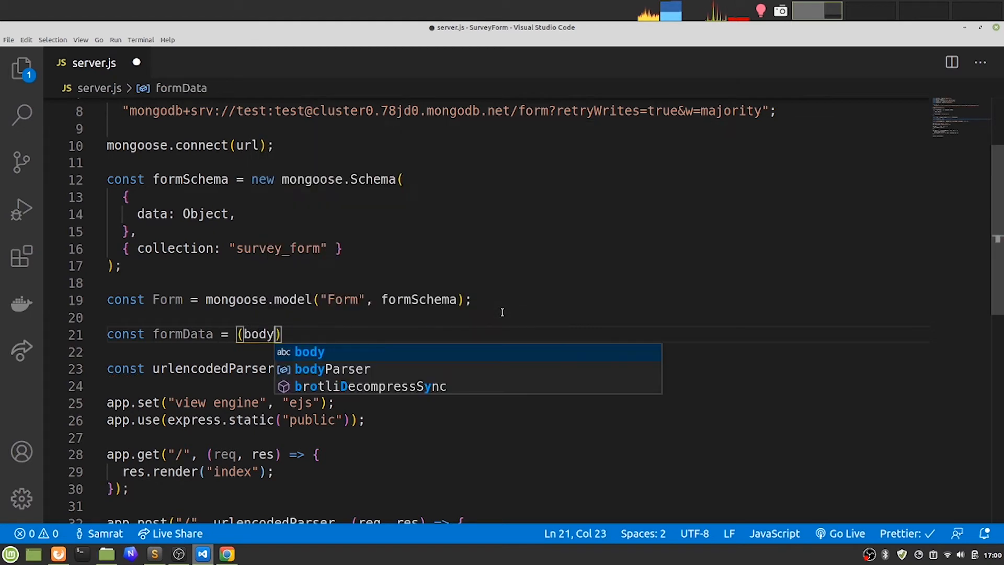
text(Dat))
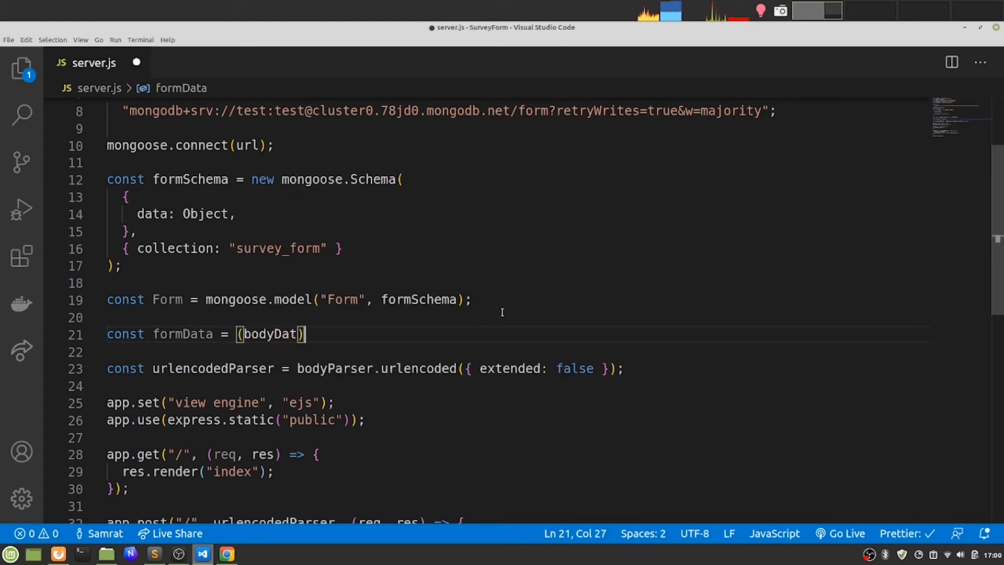
text(a) )
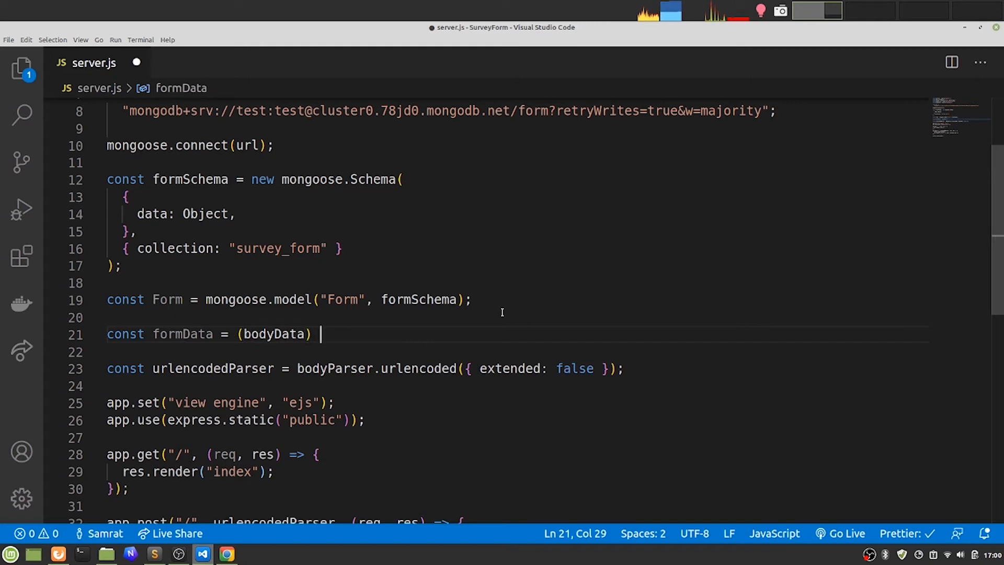
text(=> {)
key(Return)
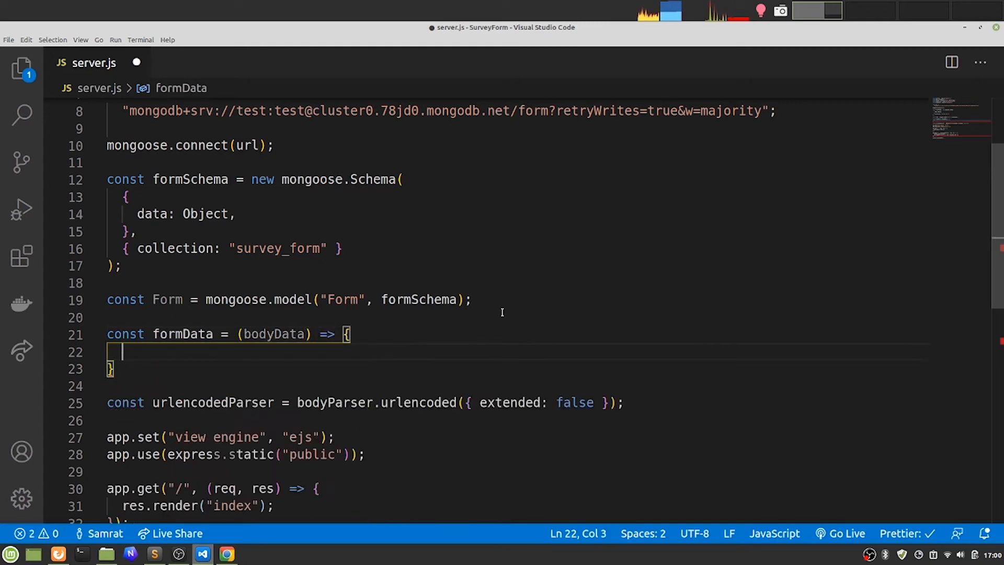
text(Form)
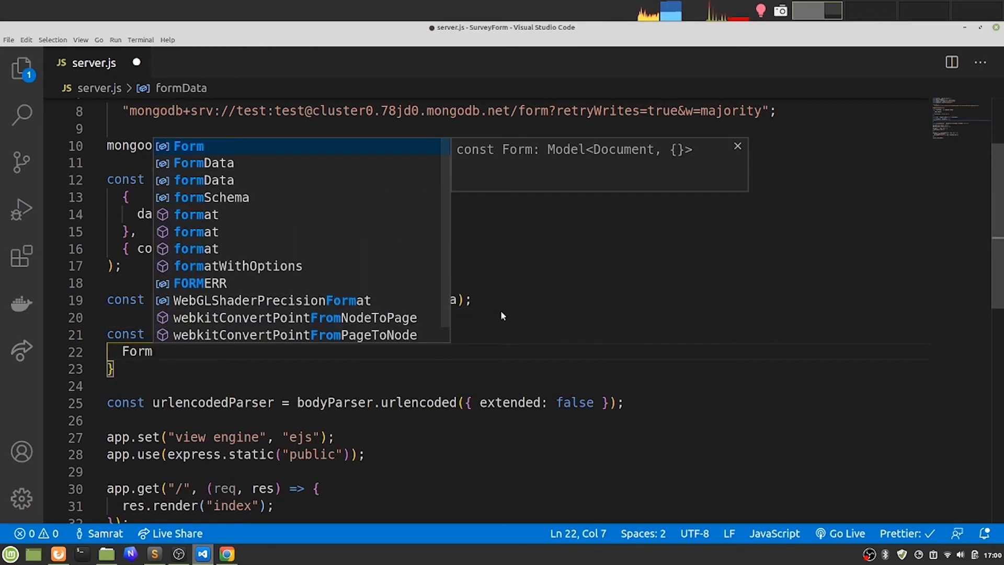
text( ()
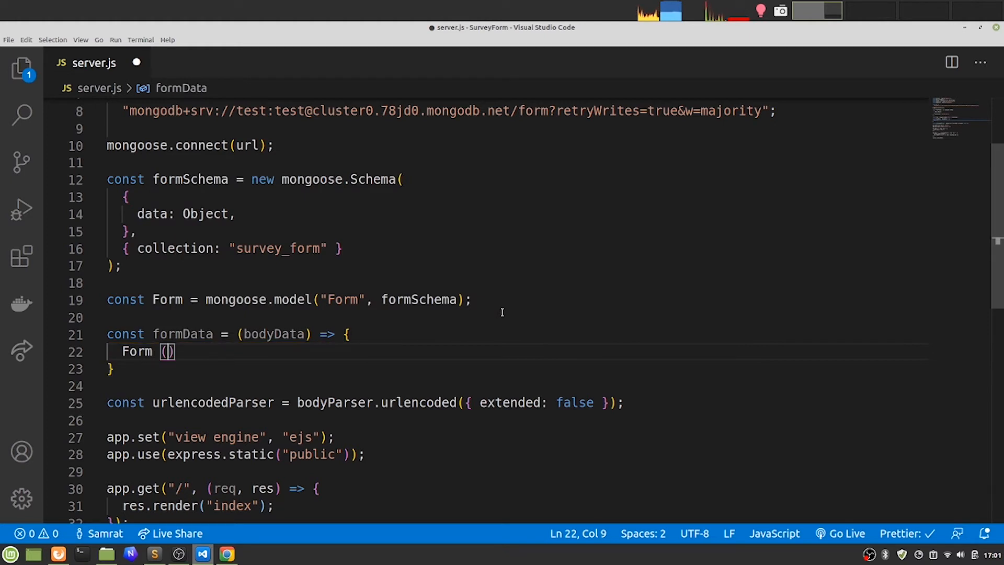
text({)
text(da)
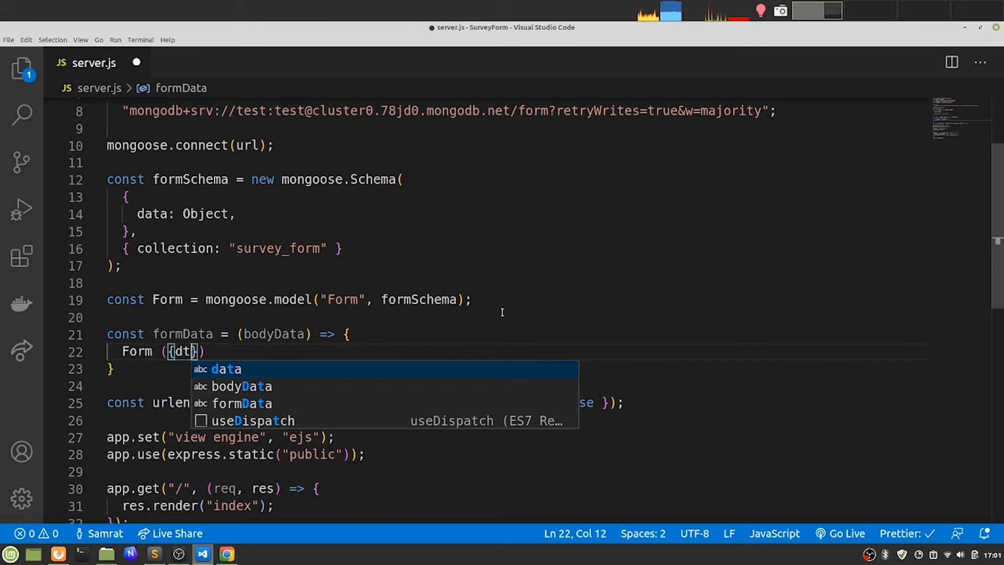
text(t)
key(BackSpace)
key(BackSpace)
text(ata)
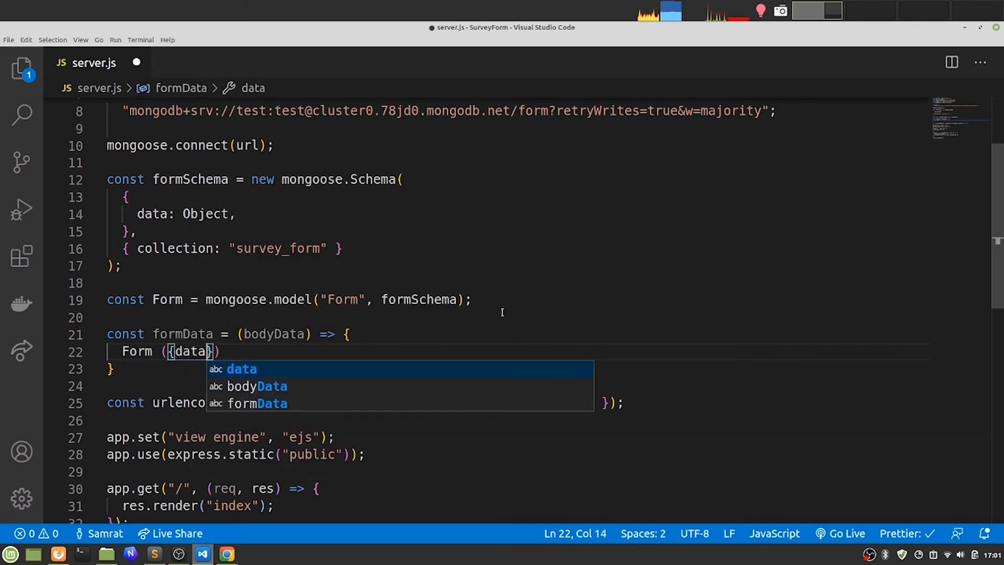
text(: body)
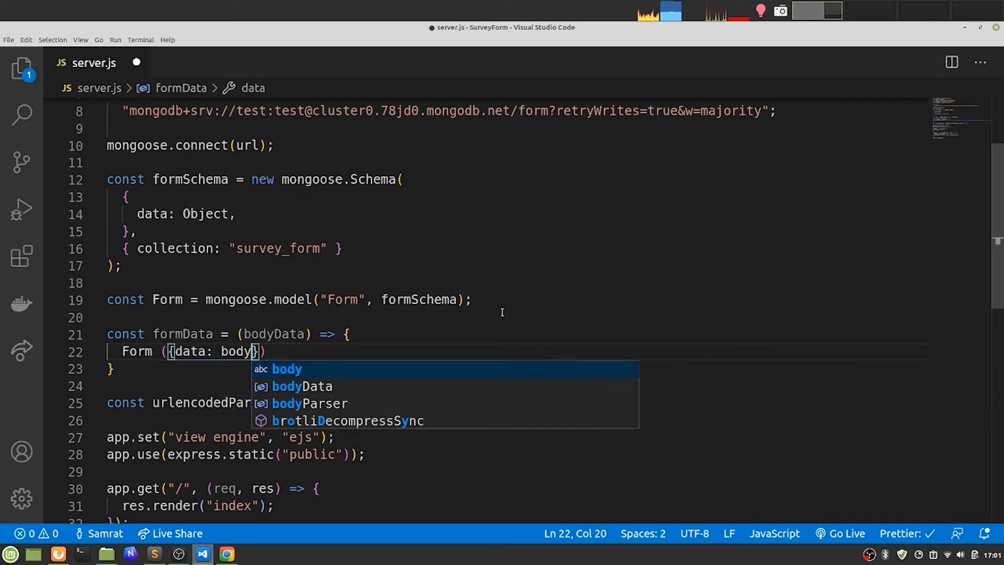
text(Data)
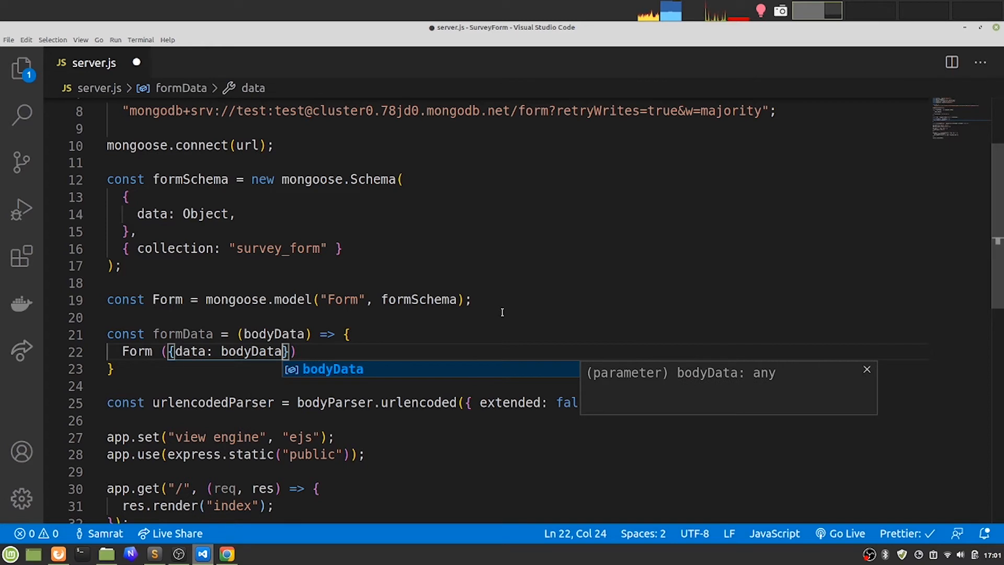
text(}).)
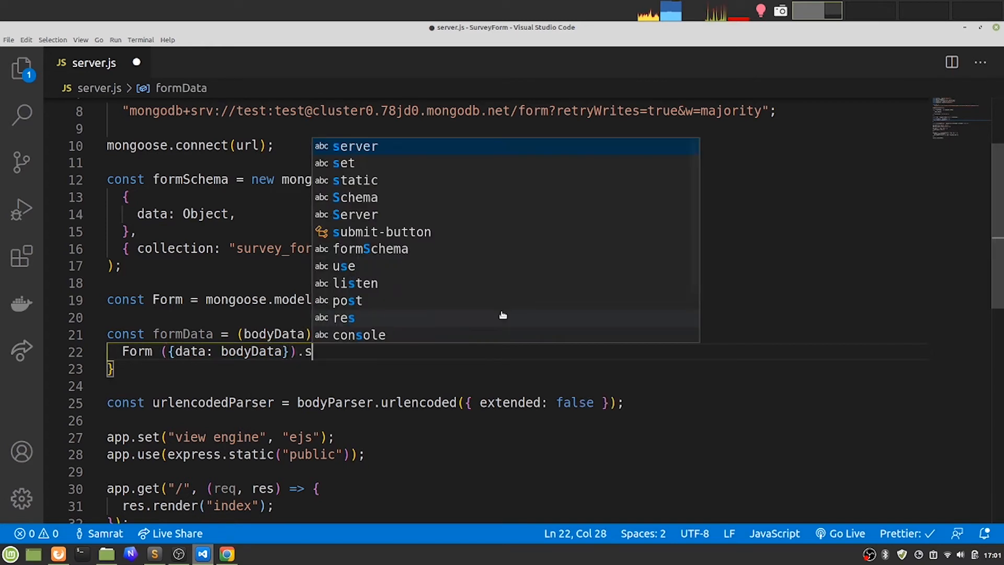
text(save()
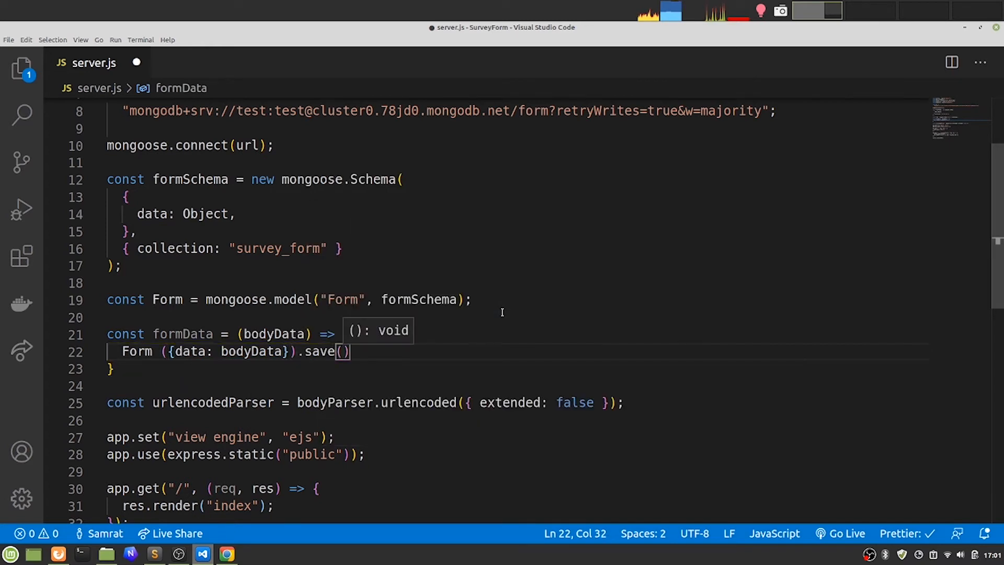
text(()
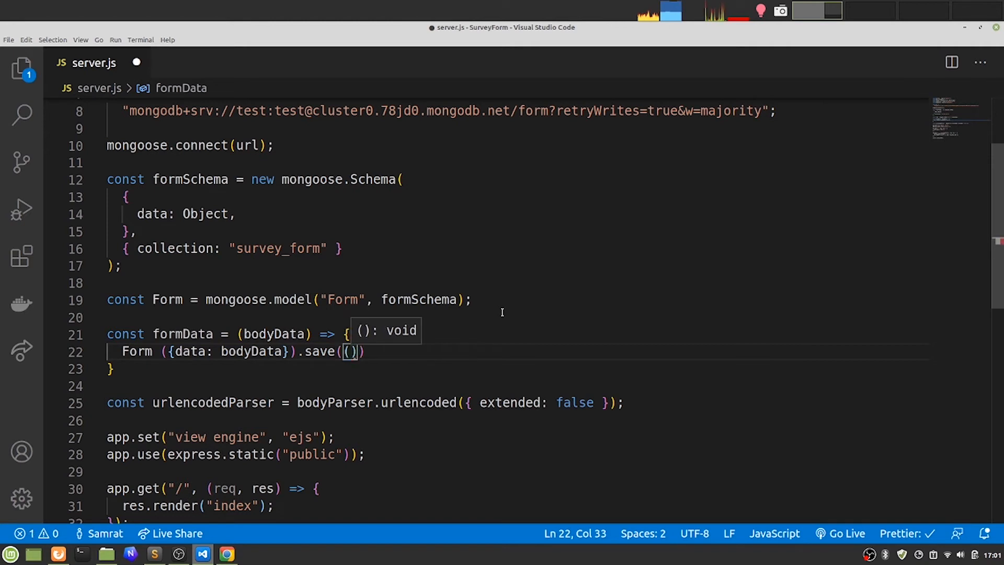
text(err)
- Chain .save((err) => { if (err) { throw err; } }) onto it and save server.js
key(Right)
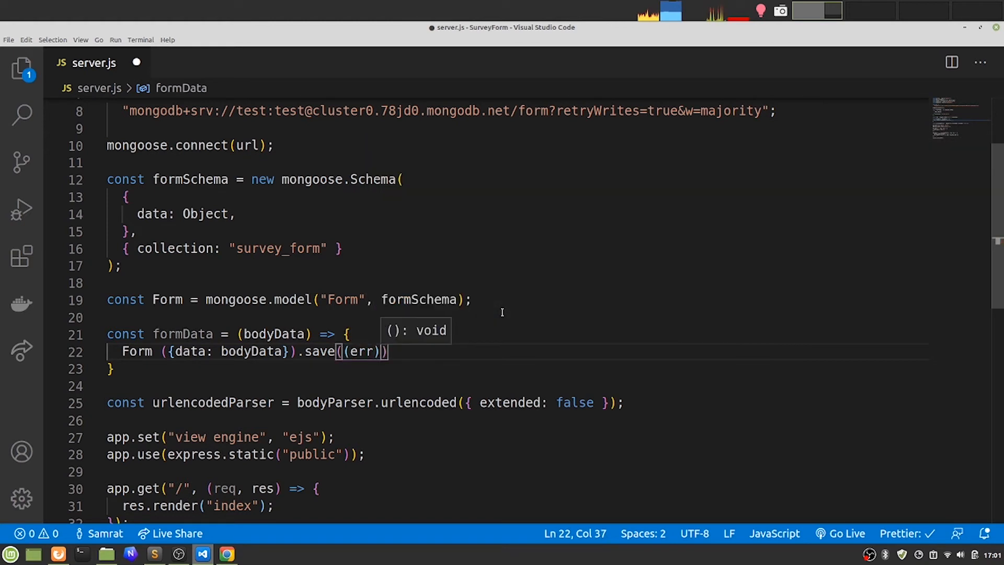
text(=> )
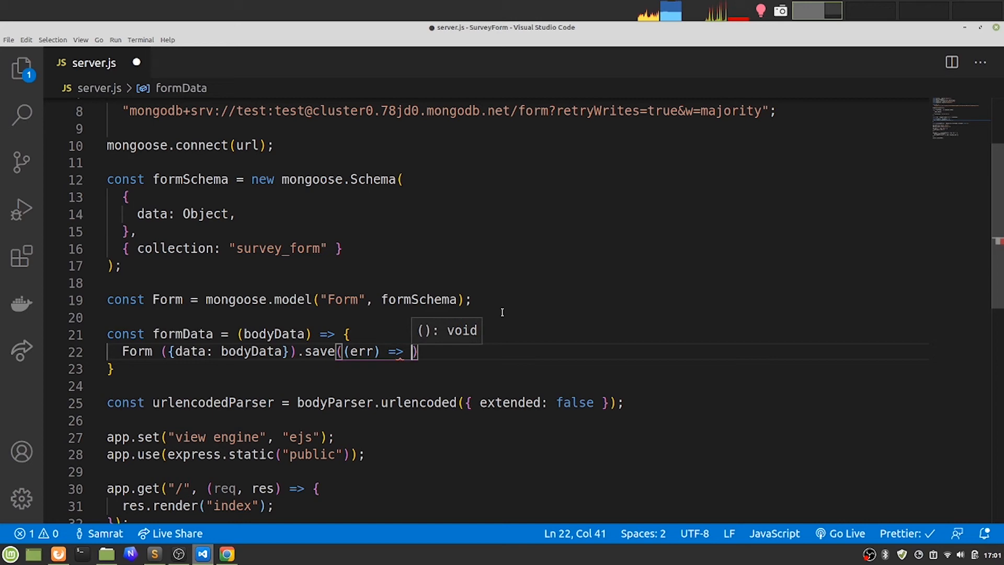
text({)
key(Return)
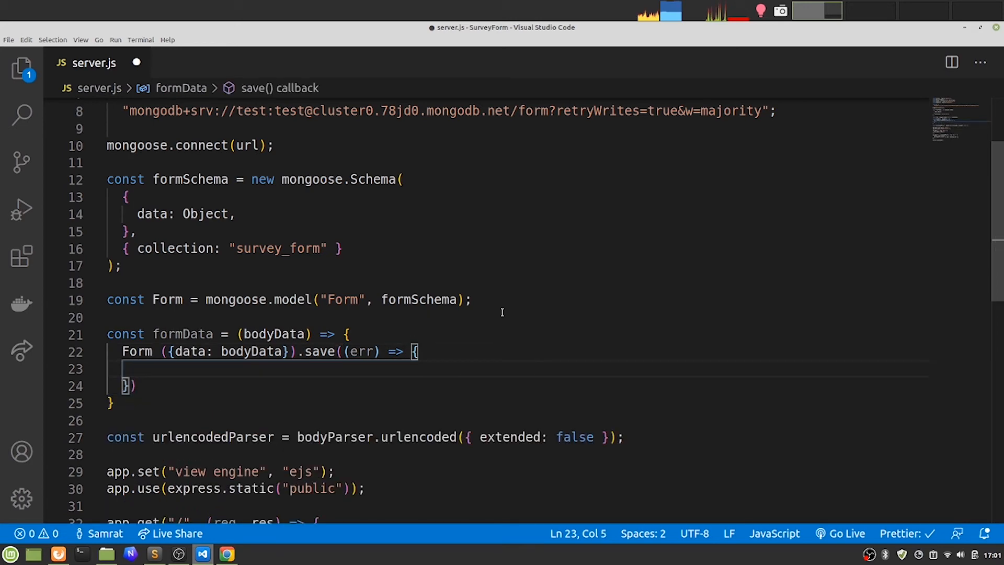
text(if ()
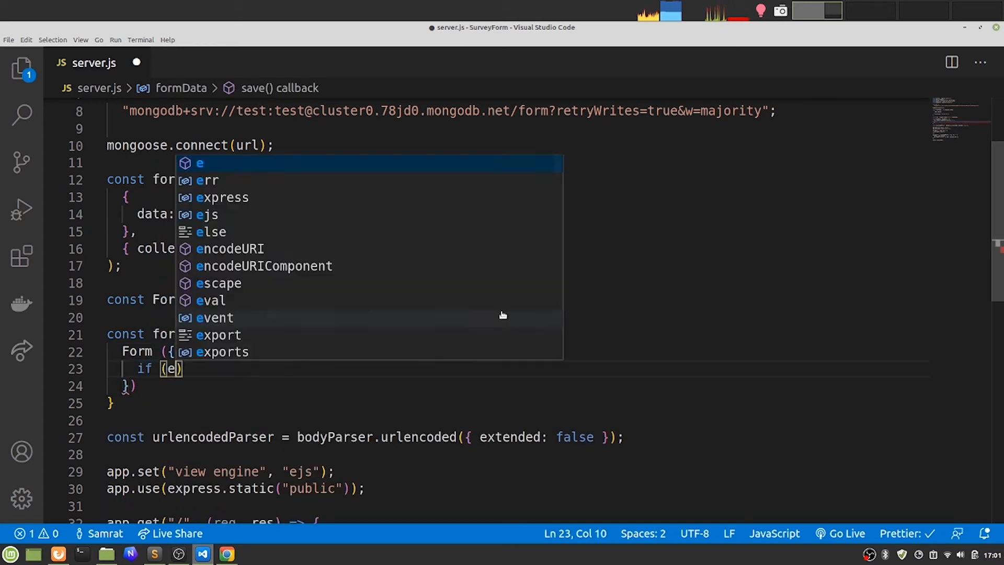
text(err))
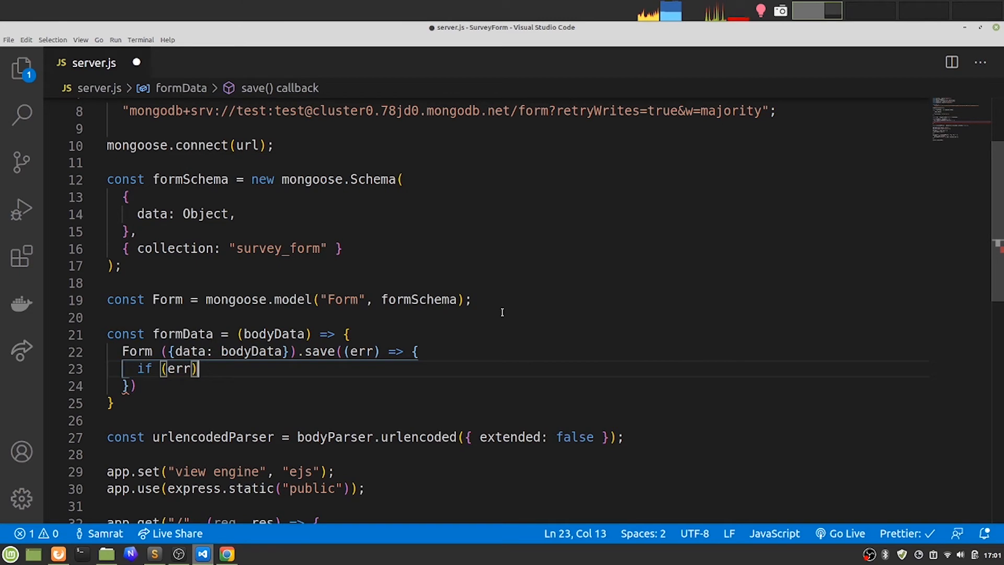
text( {)
key(Return)
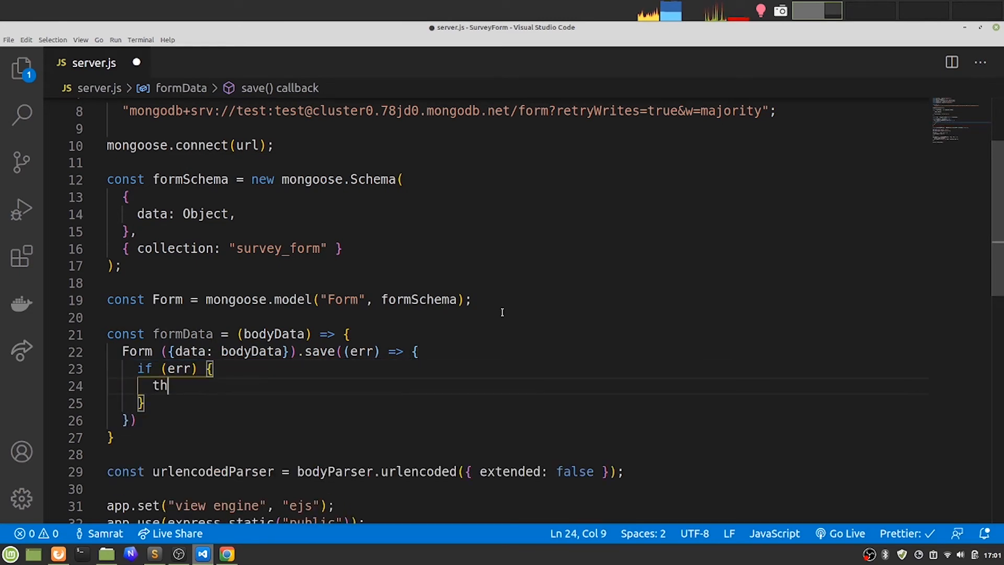
text(throw)
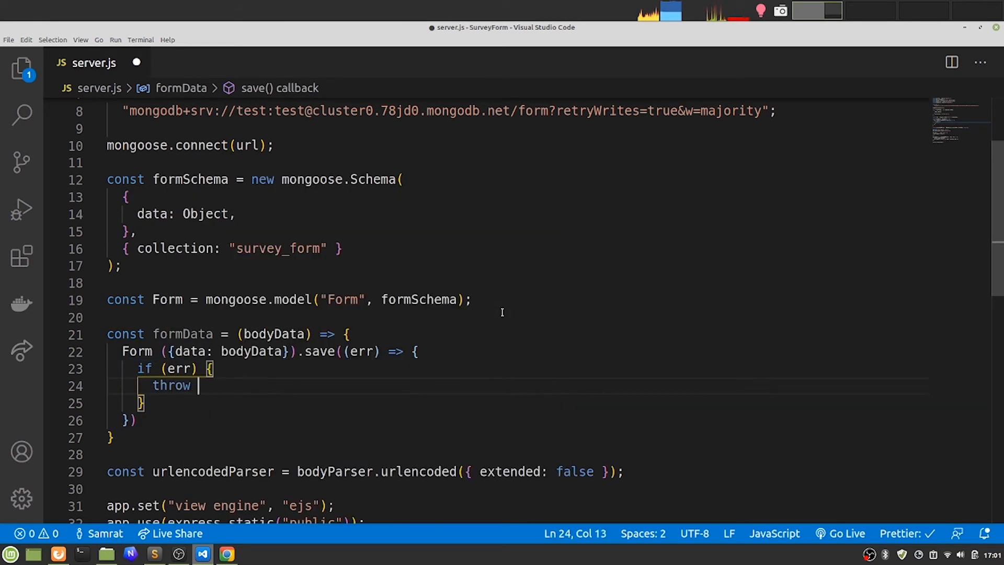
key(BackSpace)
key(BackSpace)
key(BackSpace)
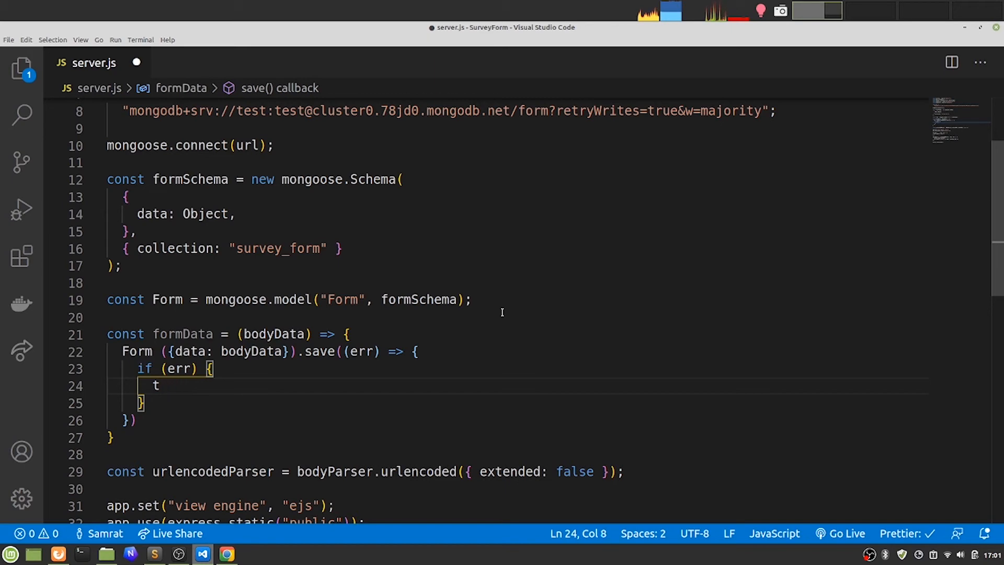
key(BackSpace)
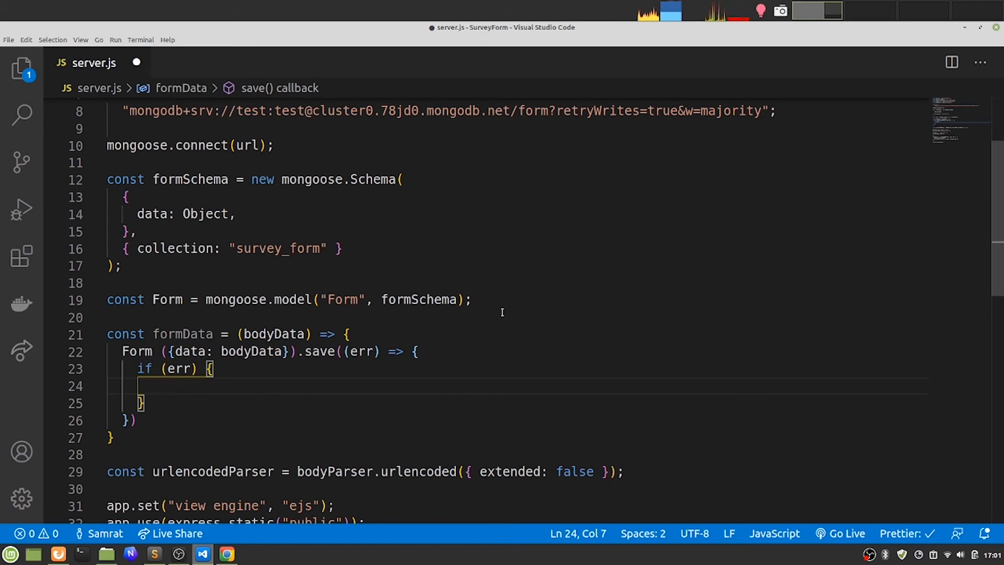
text(throw)
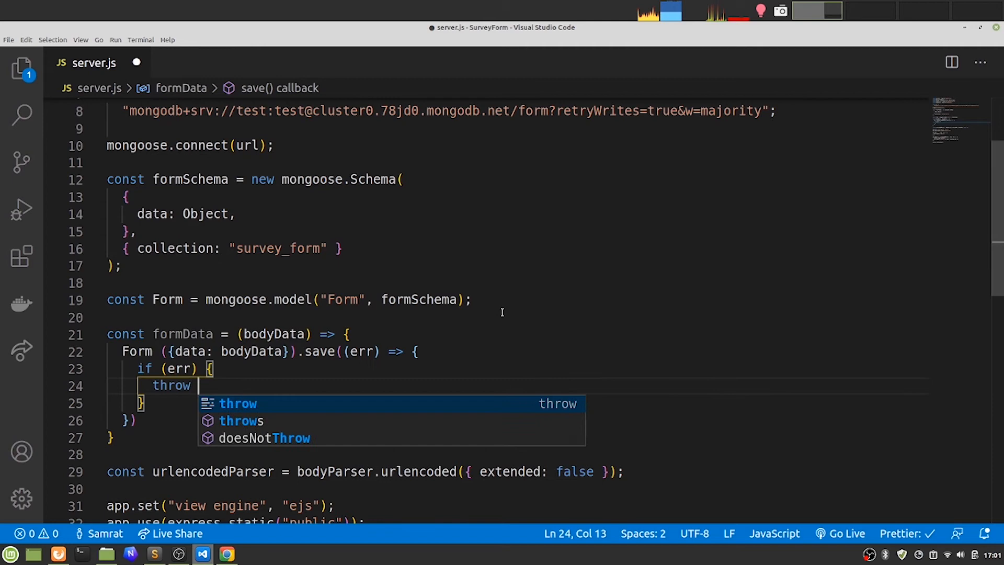
text( err;)
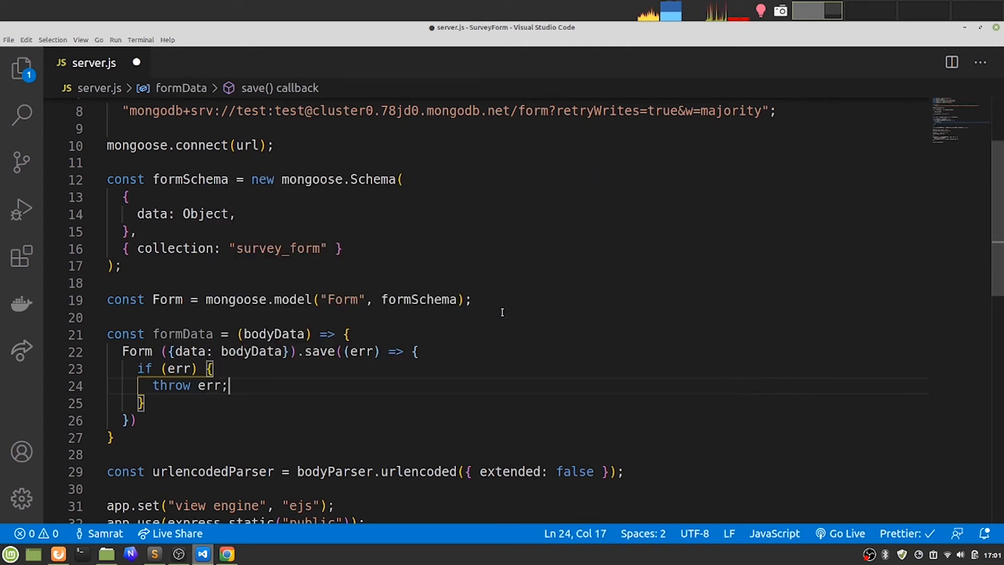
scroll(300, 334, down, 5)
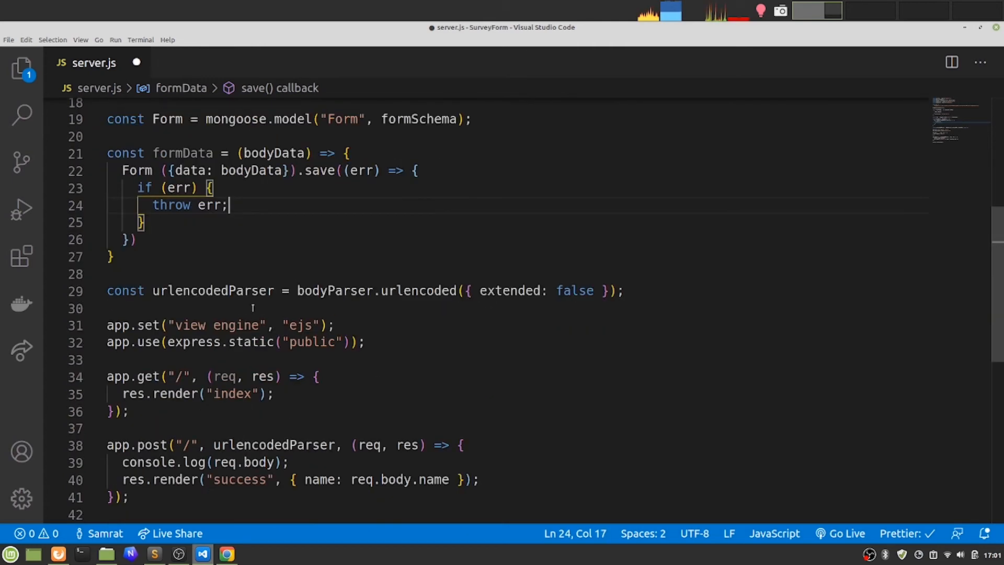
key(ctrl+s)
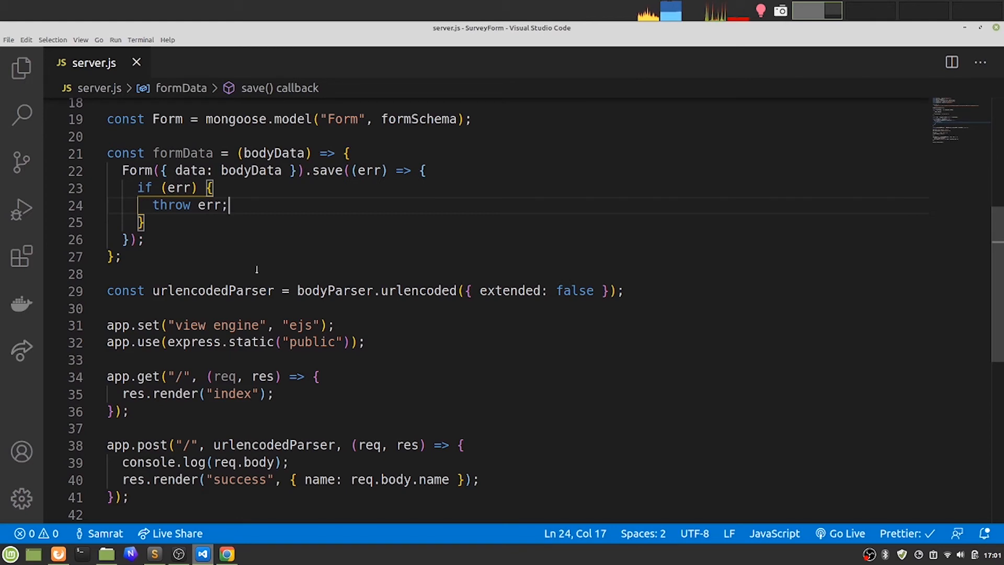
scroll(256, 269, down, 2)
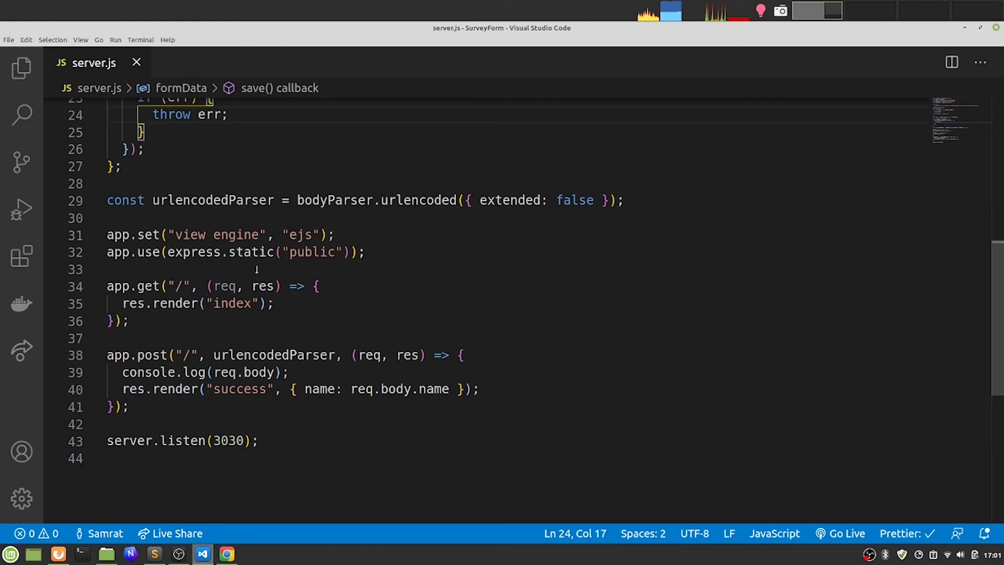
- Replace console.log(req.body); in the POST route with formData(req.body); and save
click(310, 372)
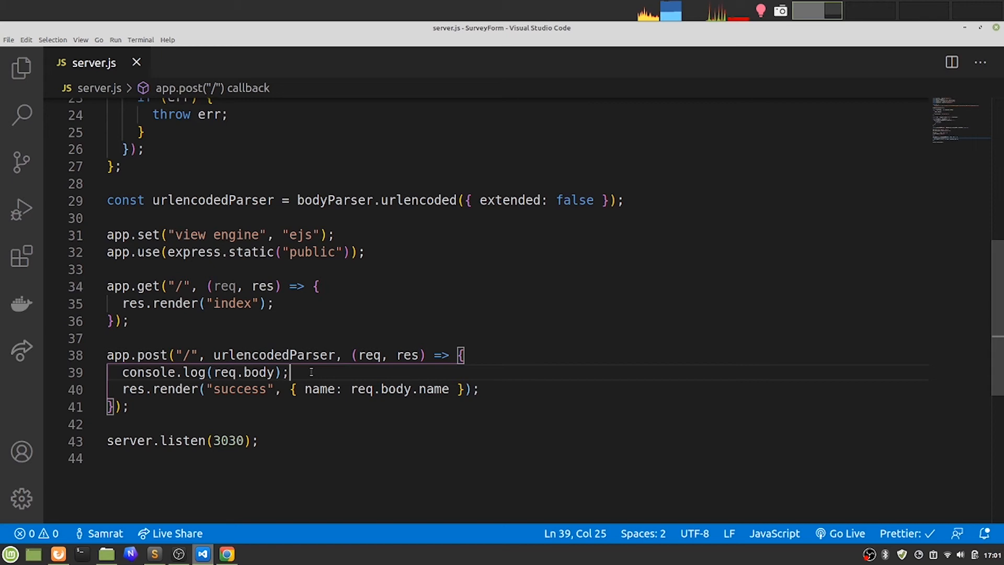
key(BackSpace)
key(BackSpace)
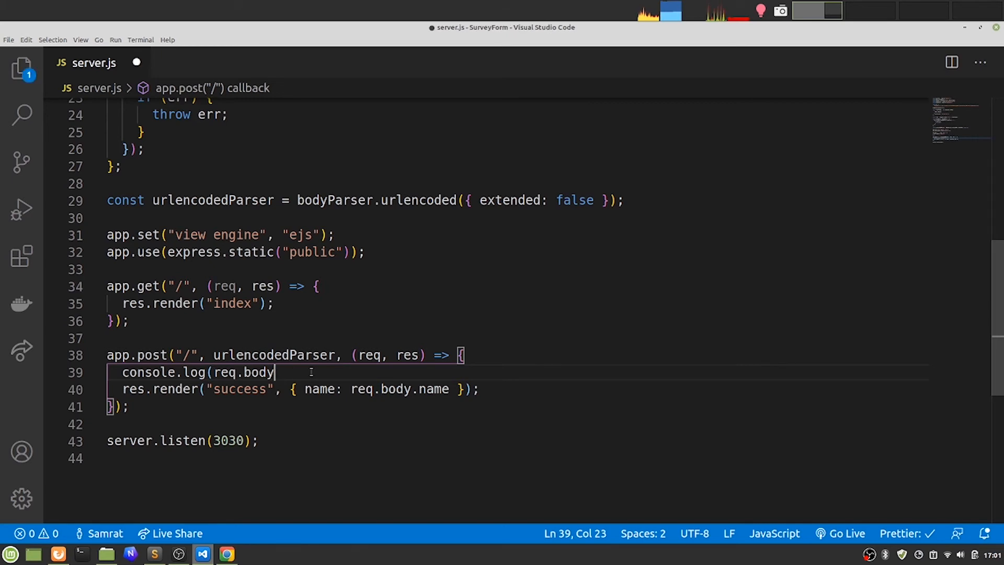
key(BackSpace)
key(BackSpace)
key(BackSpace)
key(BackSpace)
key(BackSpace)
key(BackSpace)
key(BackSpace)
key(BackSpace)
key(BackSpace)
key(ctrl+BackSpace)
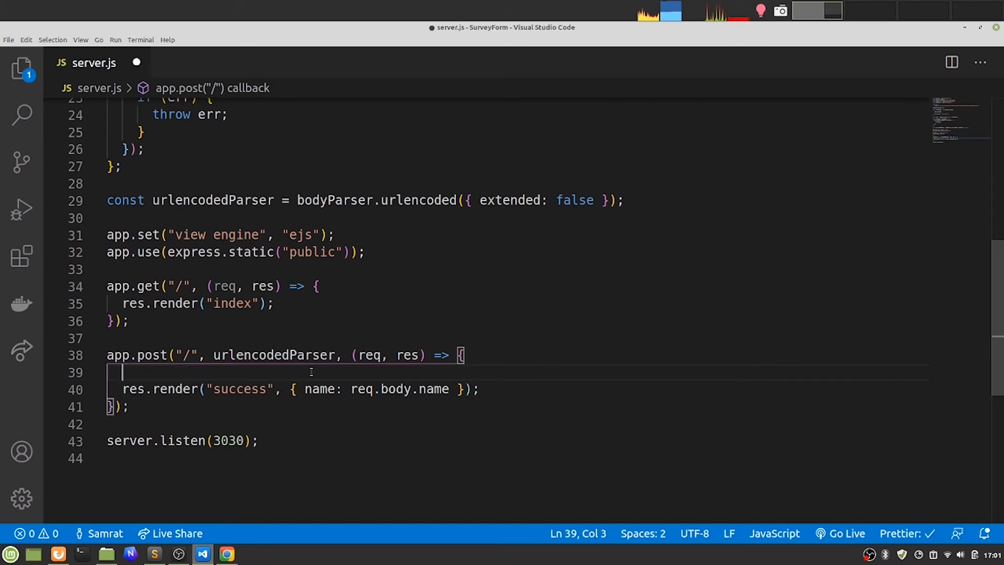
text(formDat)
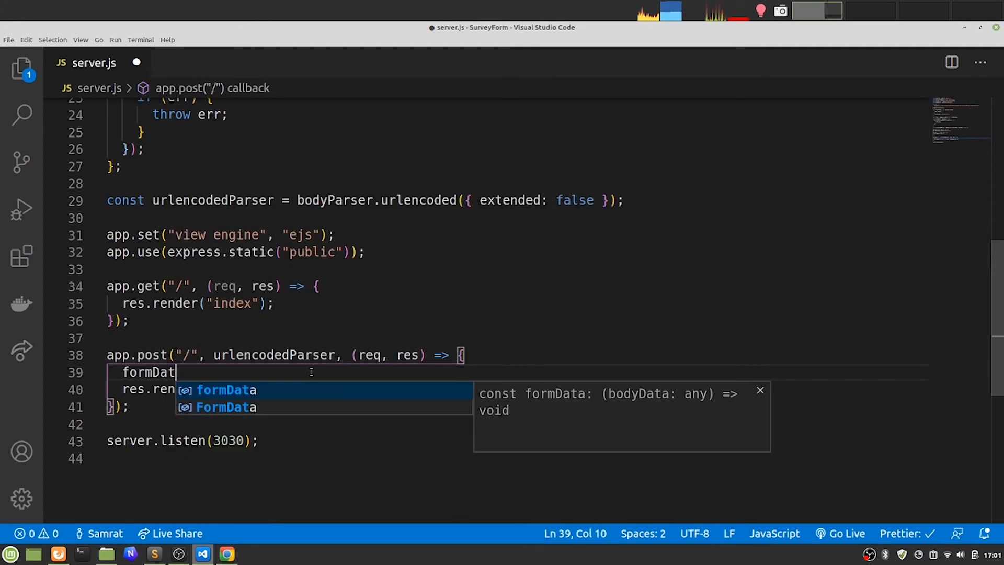
text(a()
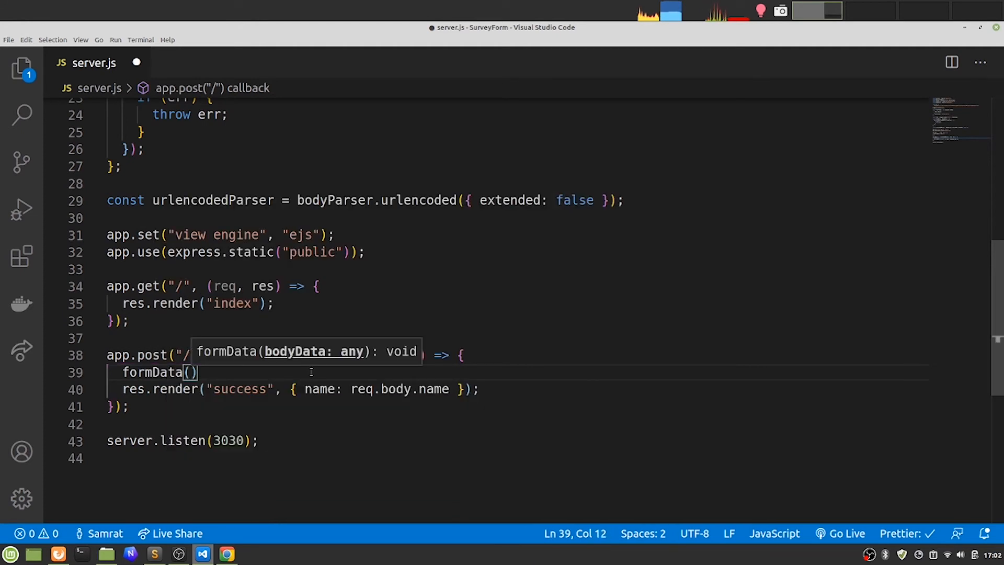
text(req.b)
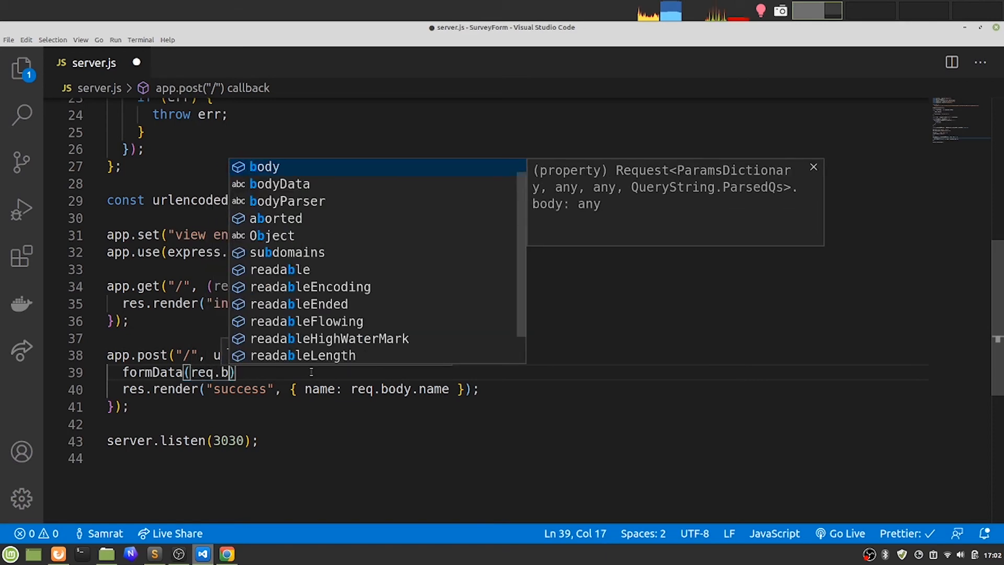
text(ody))
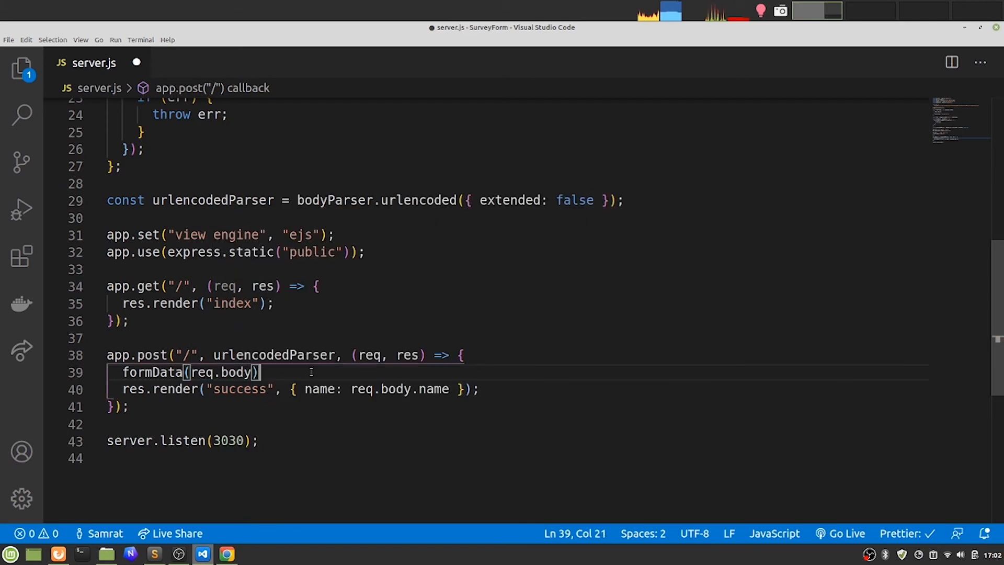
text(;)
key(ctrl+s)
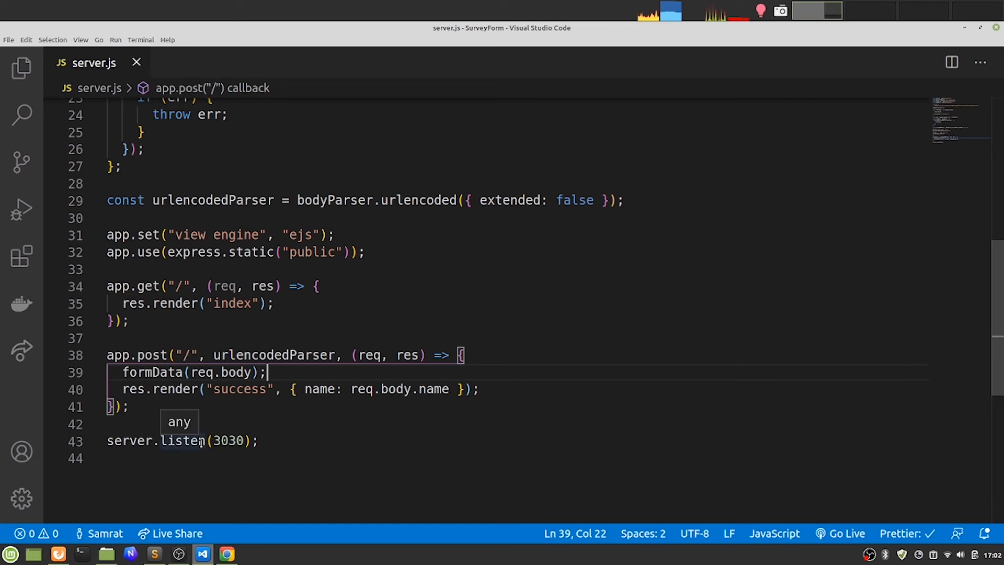
- Run nodemon server.js, start an options object in mongoose.connect, and stop the server
key(ctrl+grave)
text(no)
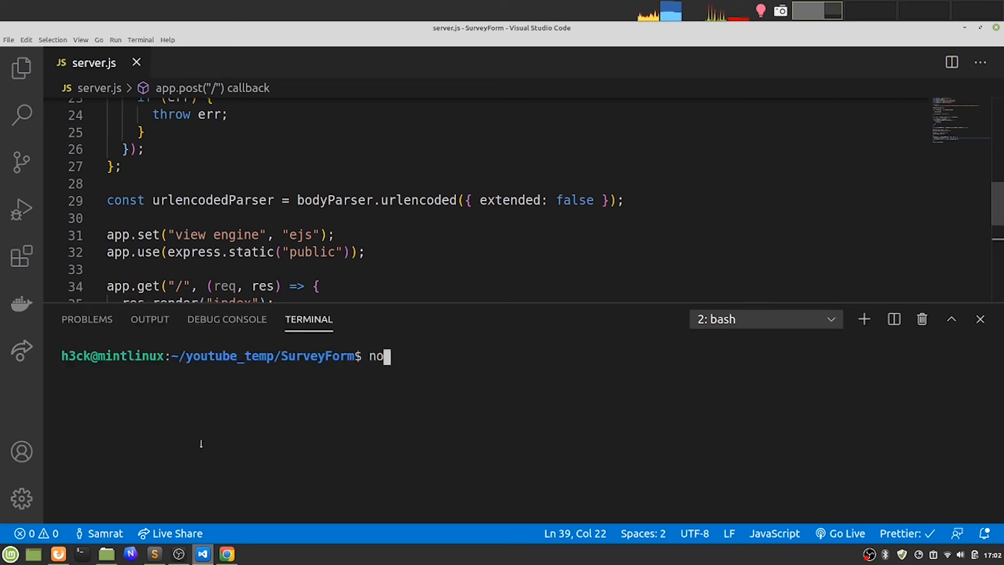
text(demon serv)
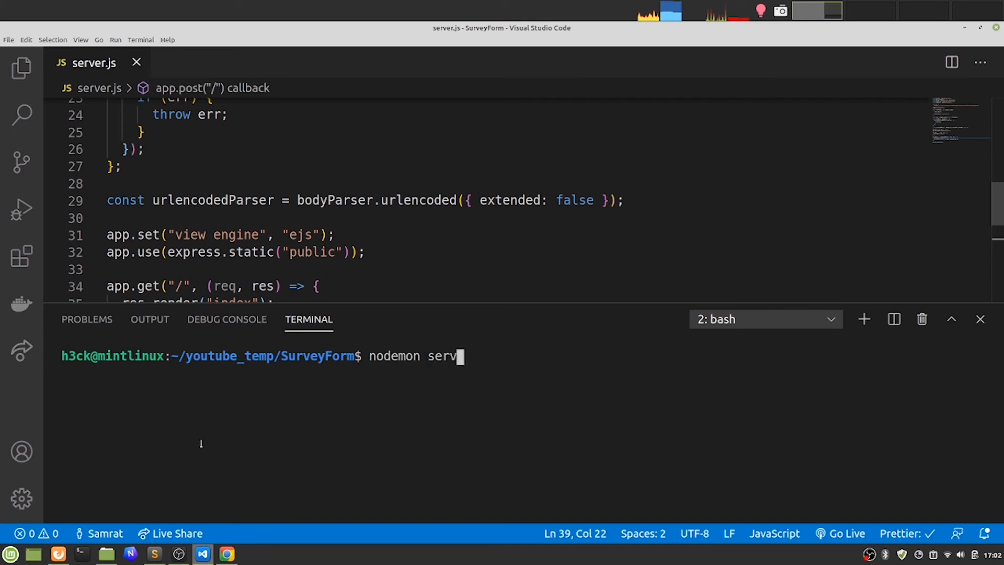
text(er.js)
key(Return)
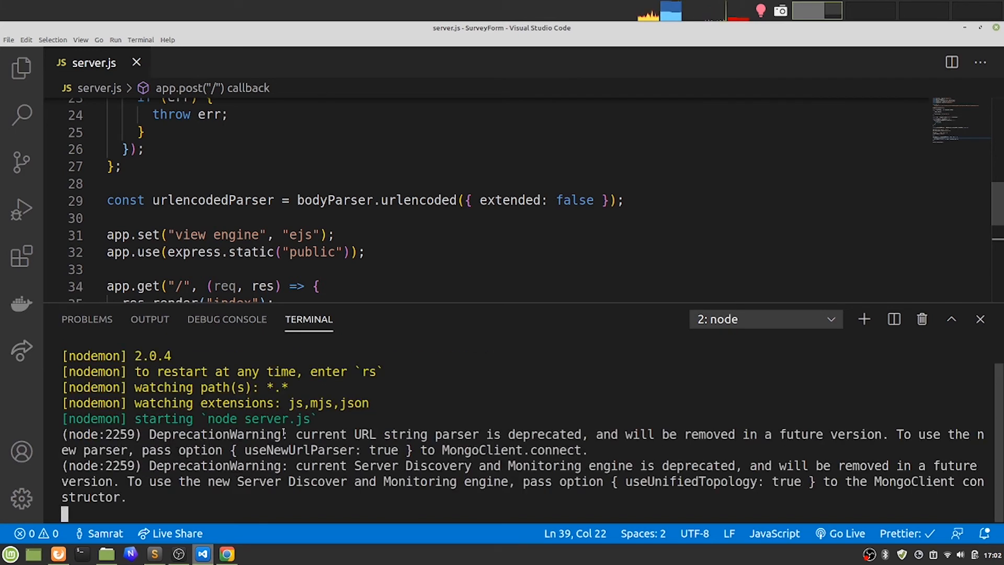
scroll(258, 197, up, 5)
click(259, 126)
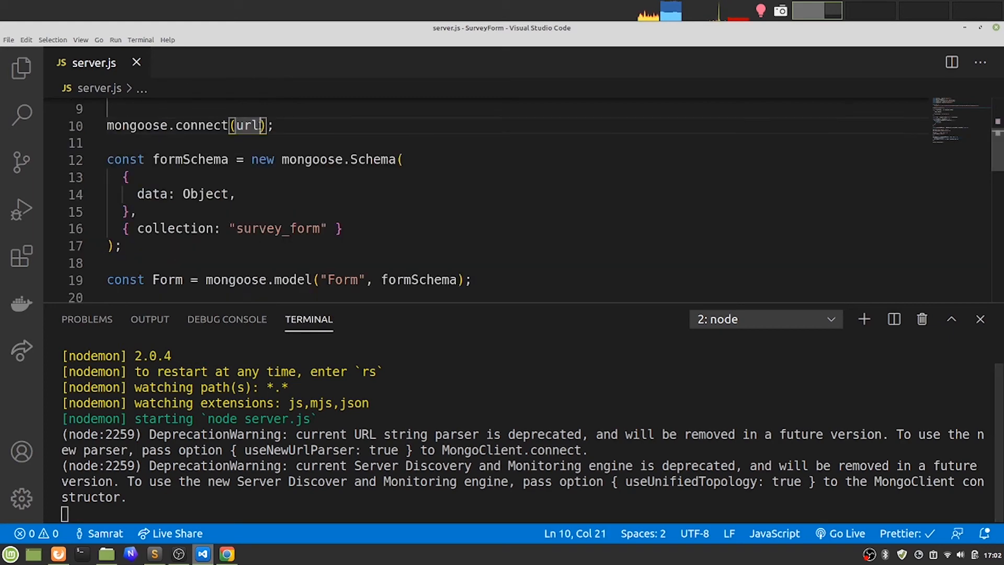
text(, {)
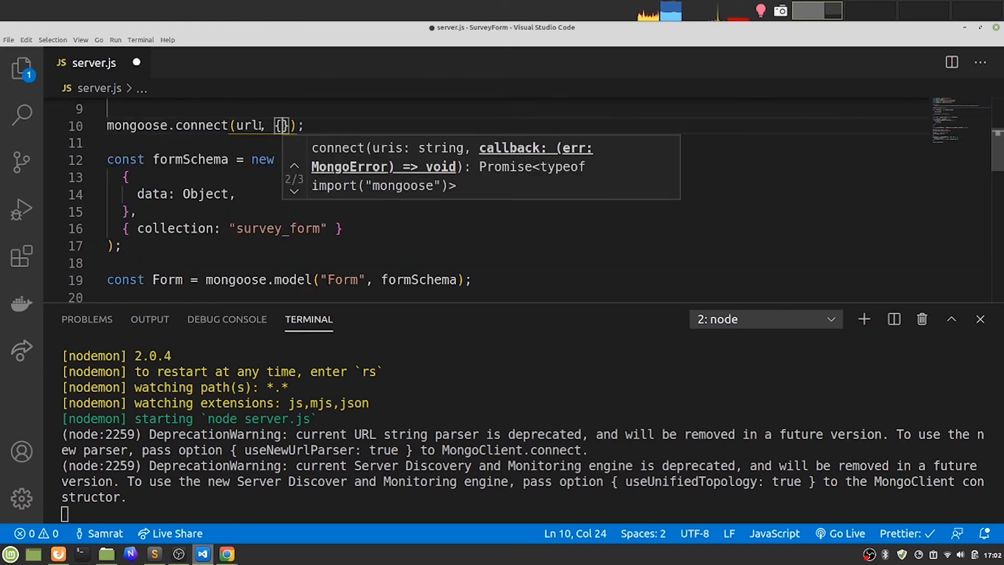
key(Return)
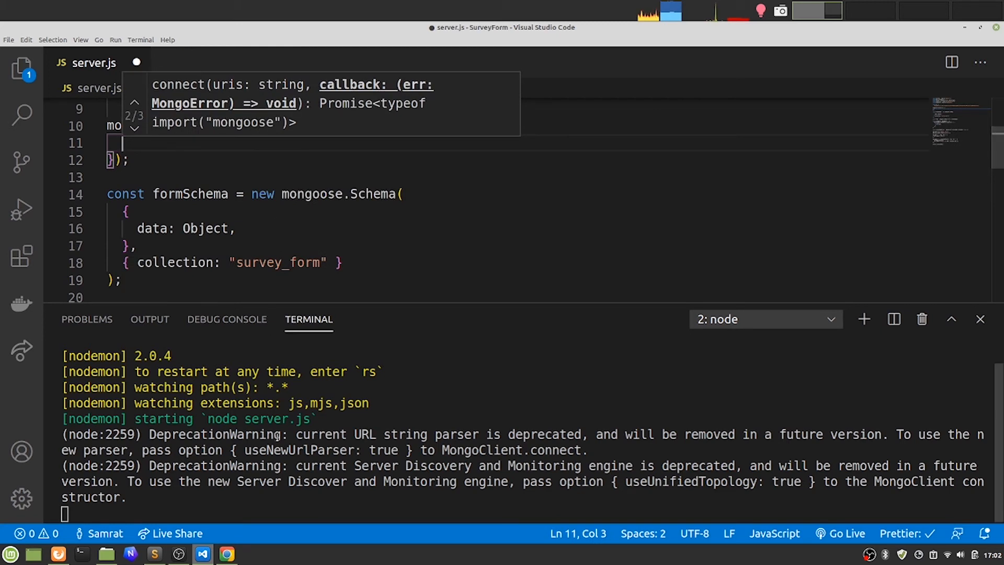
double_click(305, 450)
key(ctrl+c)
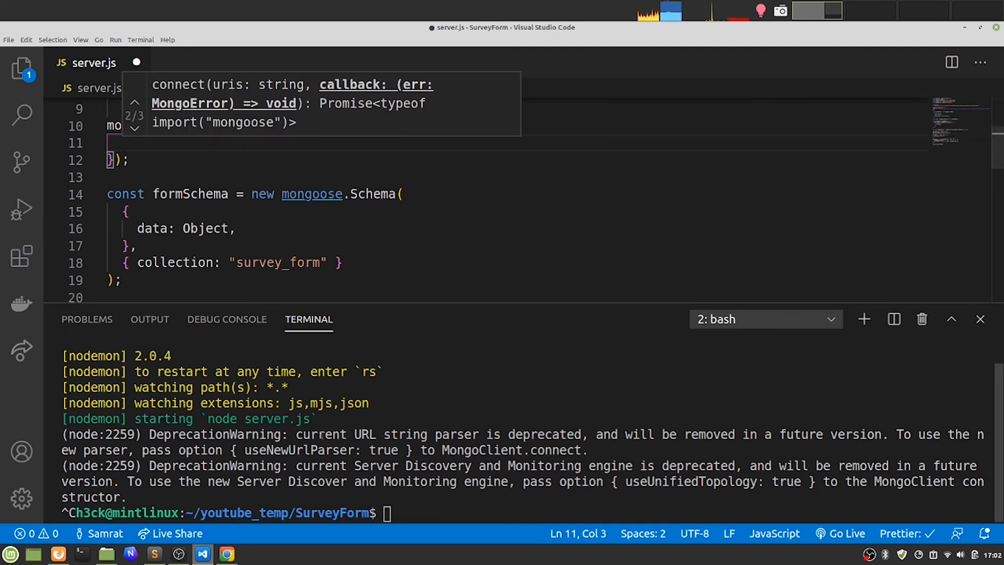
- Paste useNewUrlParser: true and useUnifiedTopology: true from the warning into the options and save
drag(236, 449, 412, 449)
key(ctrl+shift+v)
key(Return)
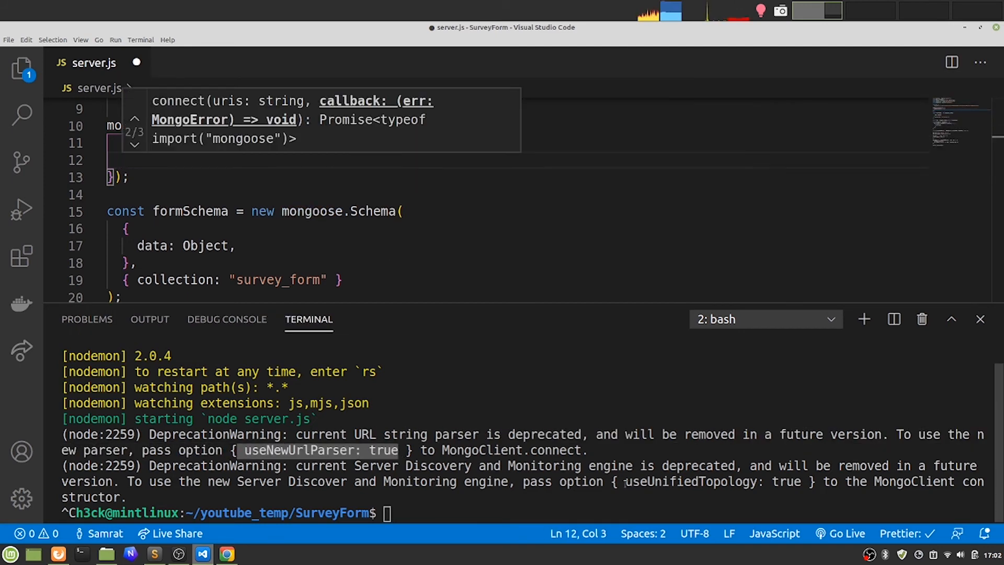
drag(626, 481, 804, 481)
key(ctrl+shift+v)
text(,)
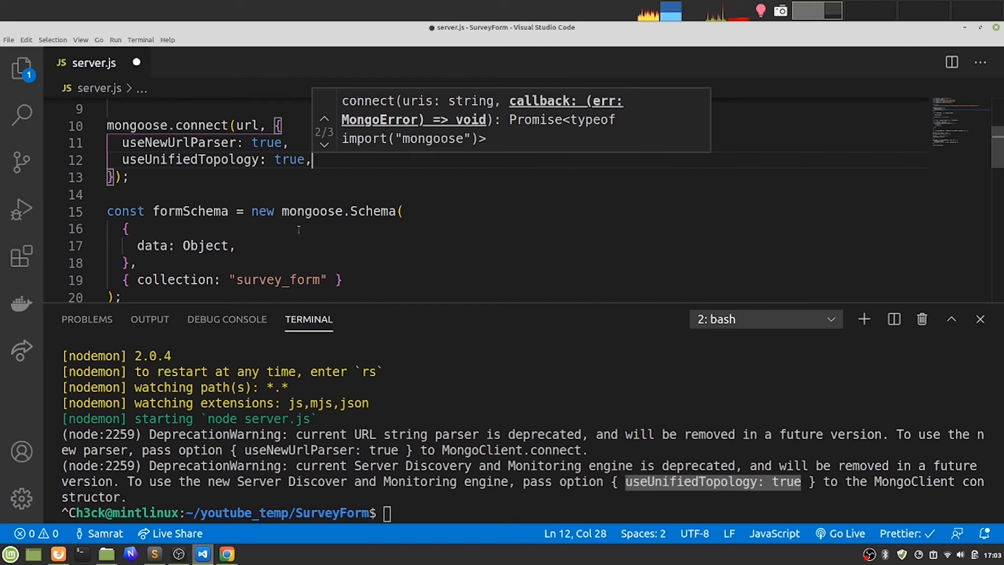
key(ctrl+s)
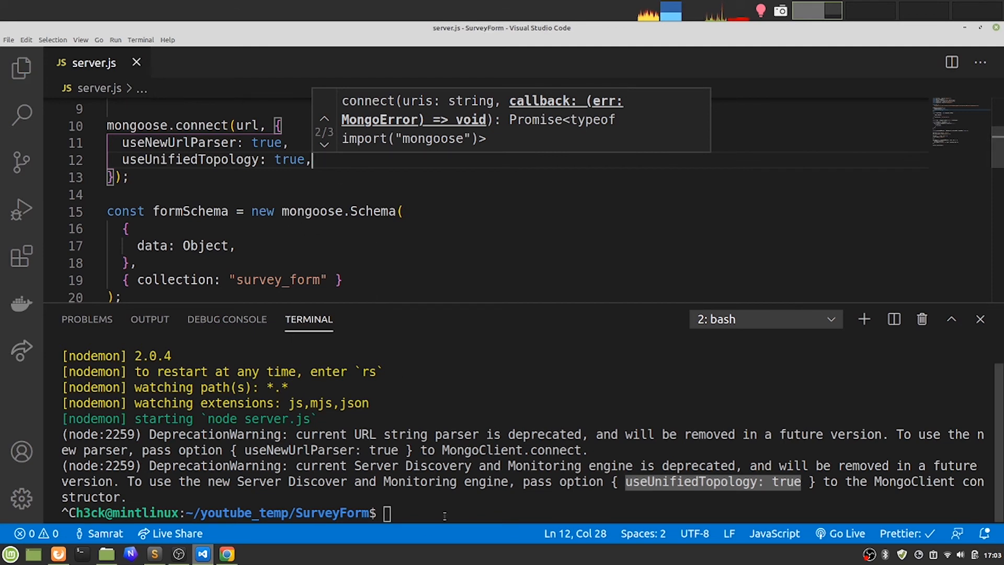
- Restart the server with nodemon server.js in the terminal
click(408, 514)
key(Up)
key(Return)
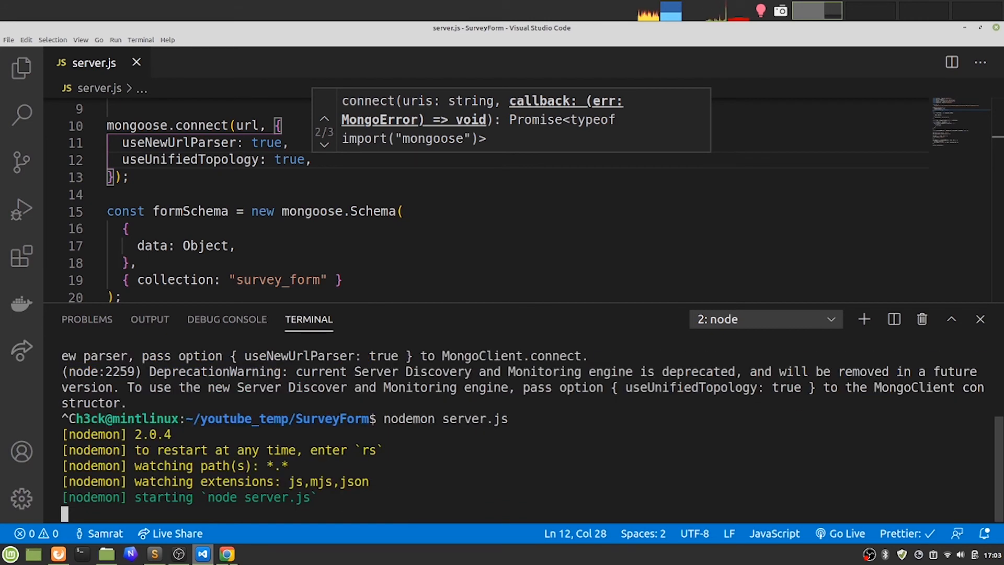
- Load the survey form at localhost:3030 in a new Chrome tab
click(226, 554)
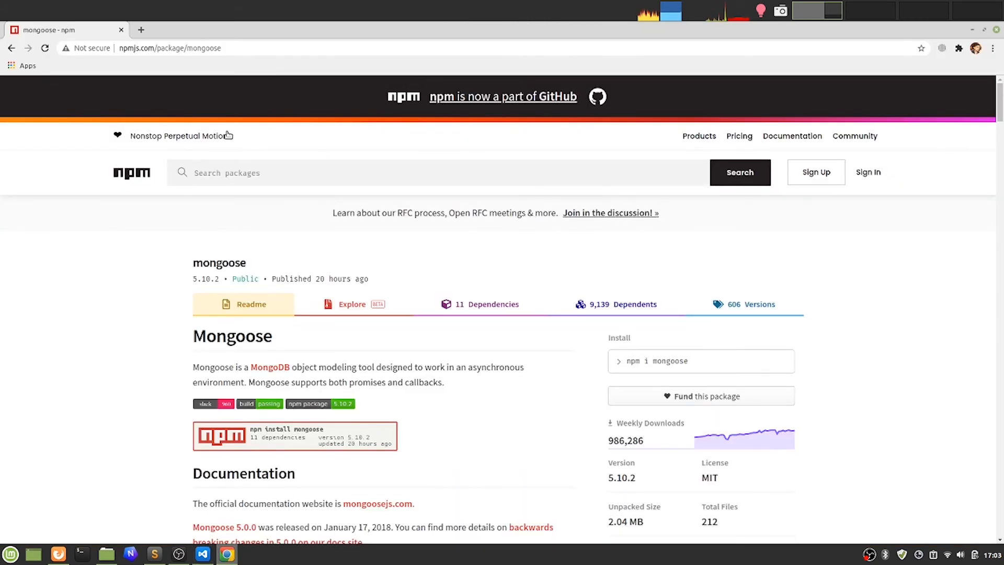
click(143, 31)
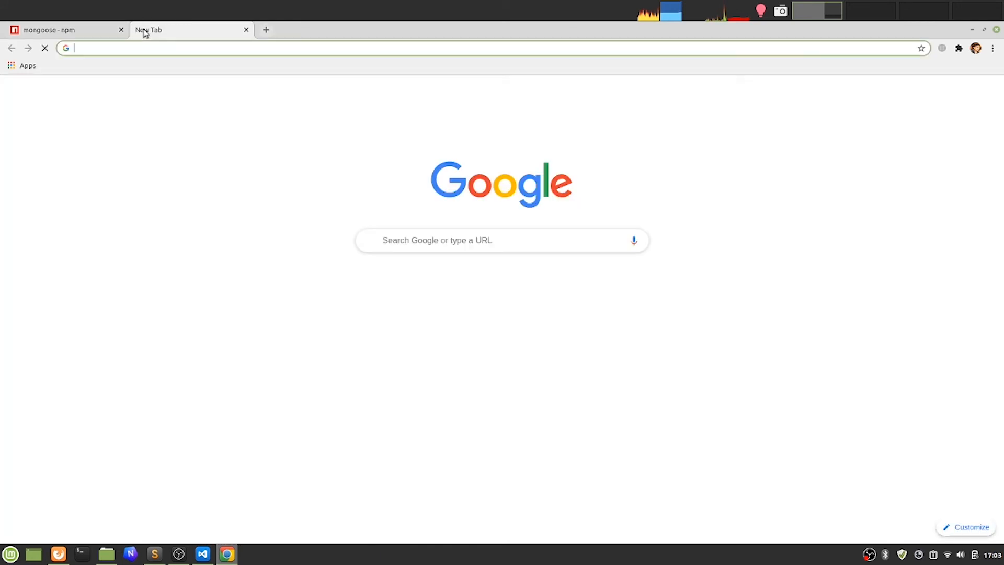
text(localhost:3030)
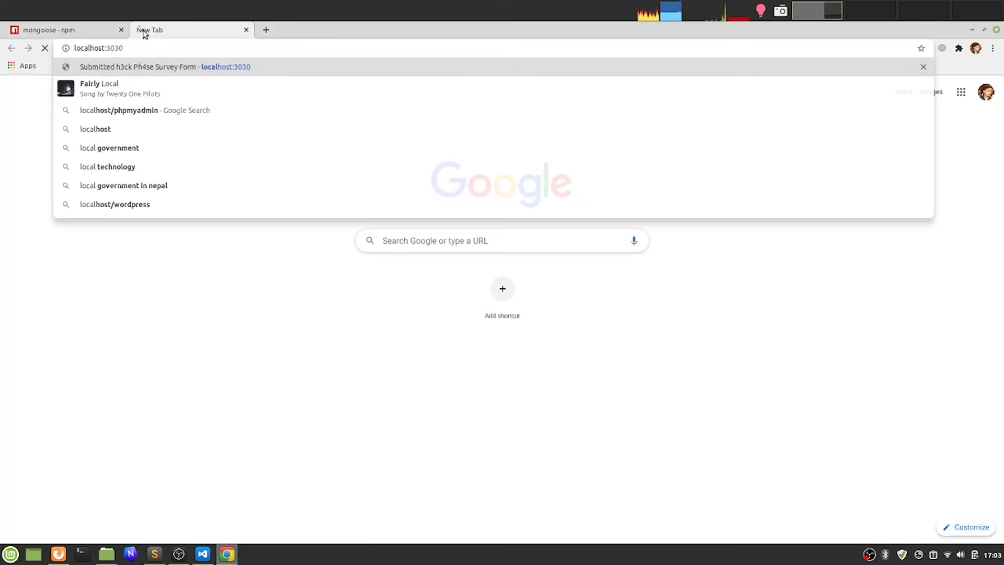
key(Return)
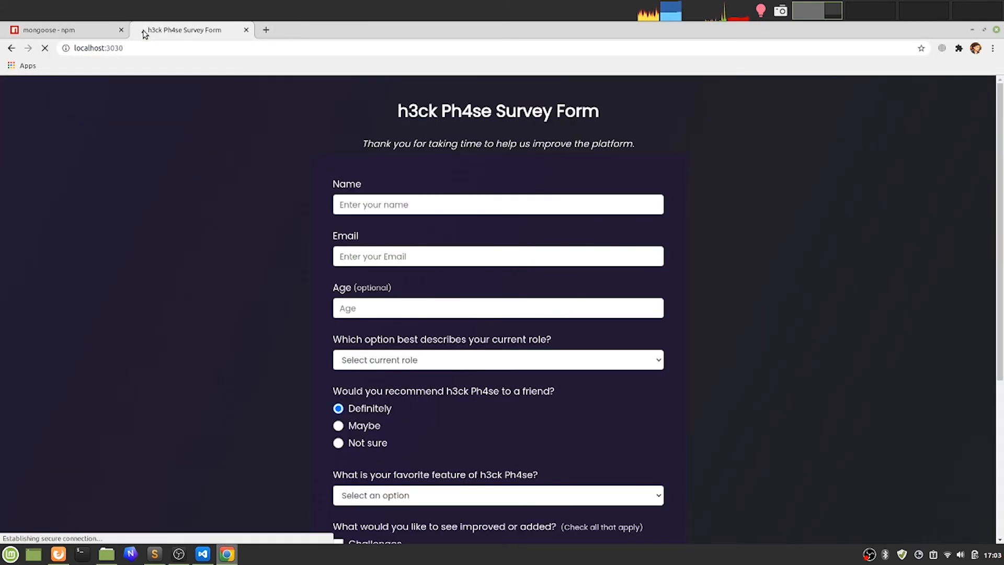
- Fill Name and Email from suggestions, the Age field, and choose Full Time Job as current role
click(417, 205)
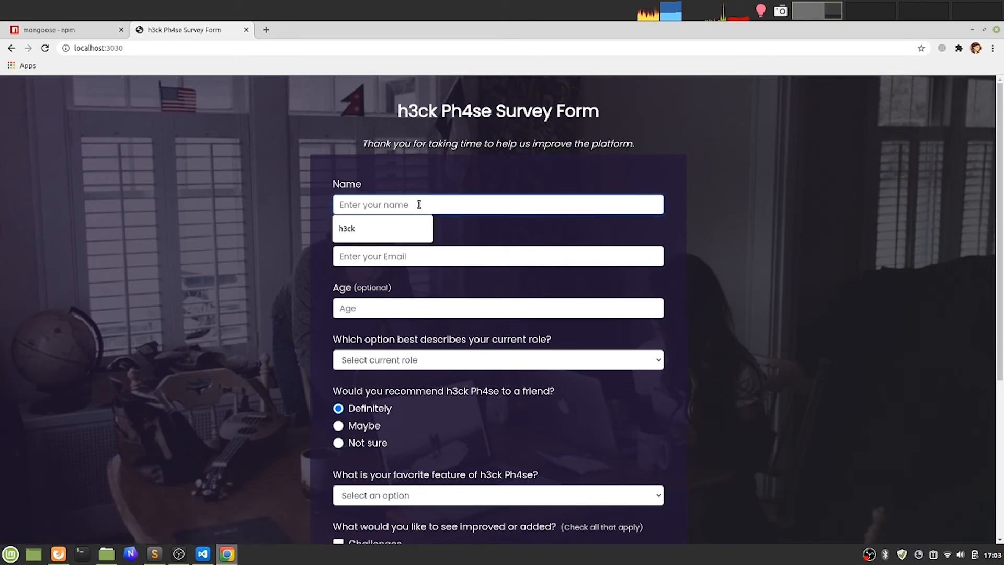
key(Down)
key(Return)
key(Tab)
text(h)
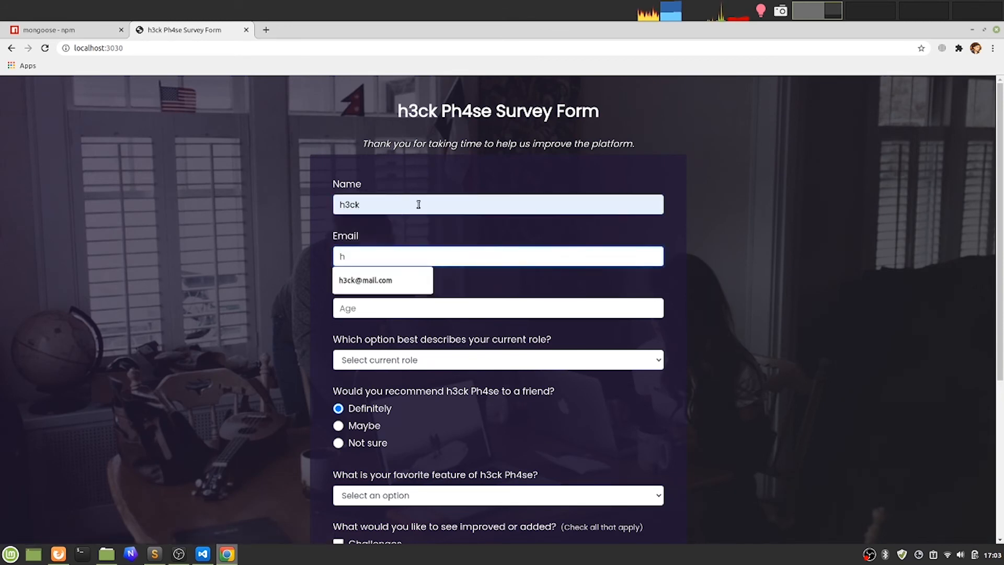
key(Down)
key(Return)
key(Tab)
text(15)
key(Tab)
key(space)
key(Down)
key(Down)
key(Return)
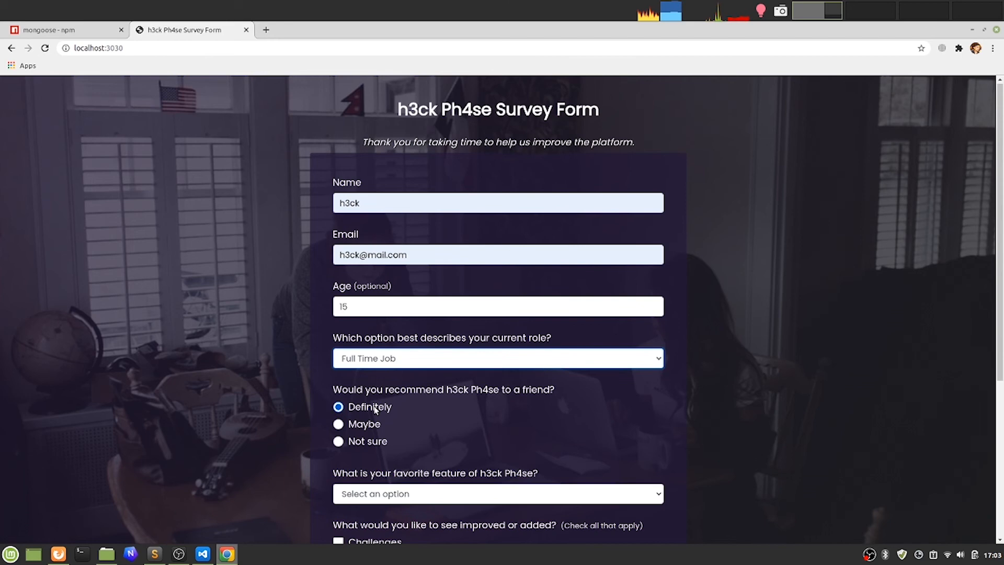
scroll(418, 204, down, 2)
scroll(347, 271, down, 2)
- Keep Definitely, pick Projects as favorite feature, and tick Challenges, Tutorials, Videos and Project Videos
click(338, 269)
scroll(348, 270, down, 1)
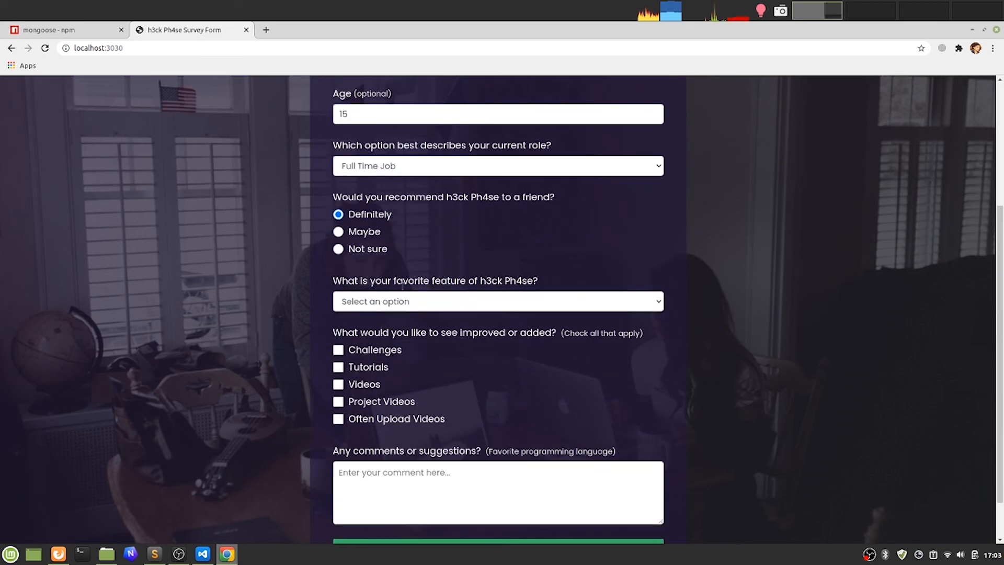
click(459, 301)
click(361, 321)
scroll(707, 278, down, 1)
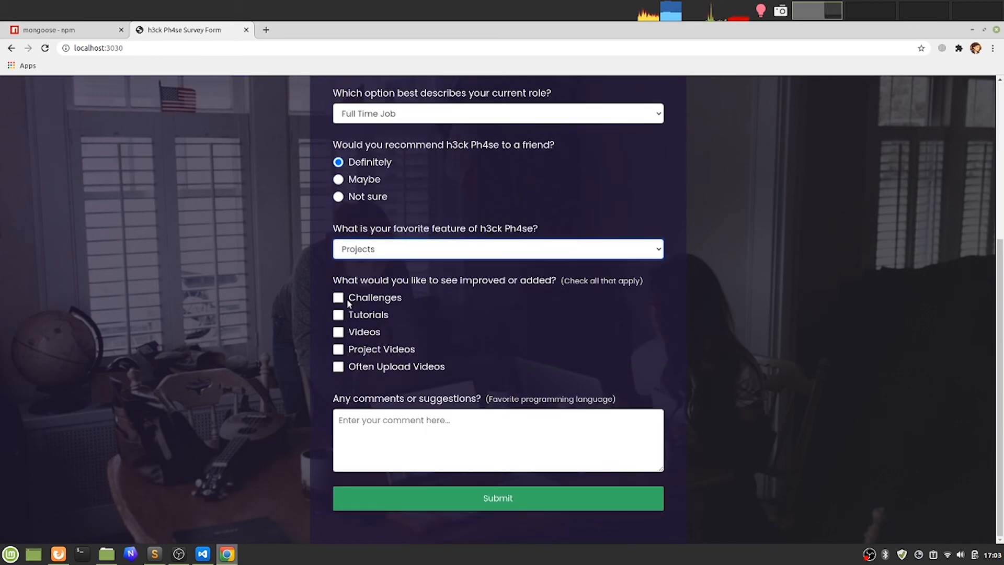
click(338, 297)
click(338, 331)
click(337, 349)
click(402, 424)
- Write a comment and submit the survey form to reach the confirmation page
click(338, 315)
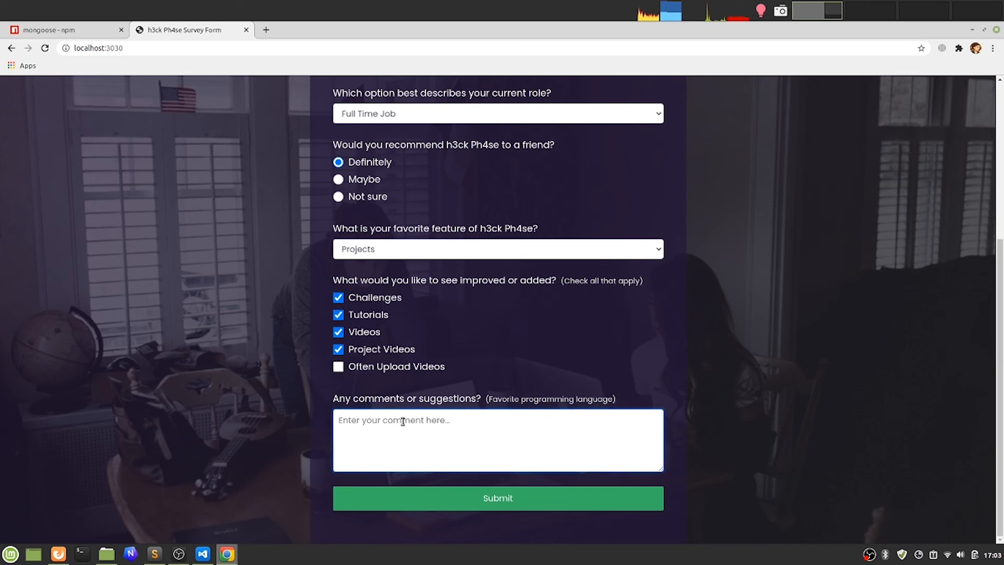
text(I would)
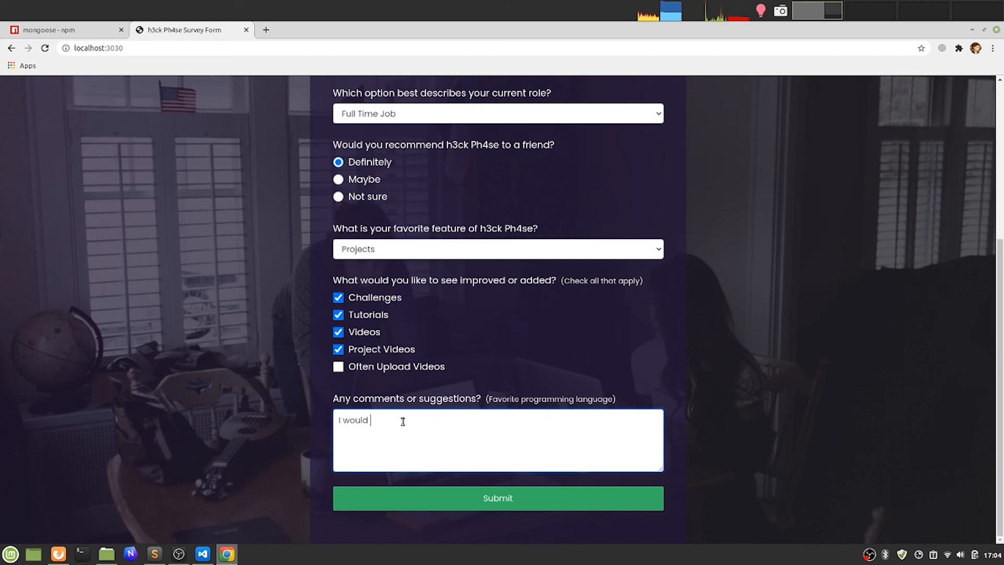
text(eact and Python tutorials in this channel.)
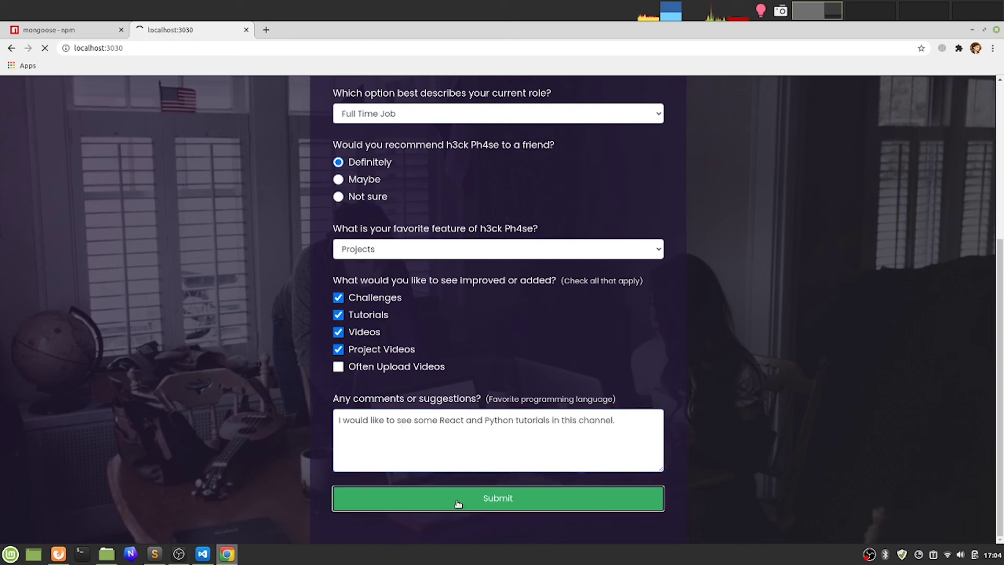
click(497, 497)
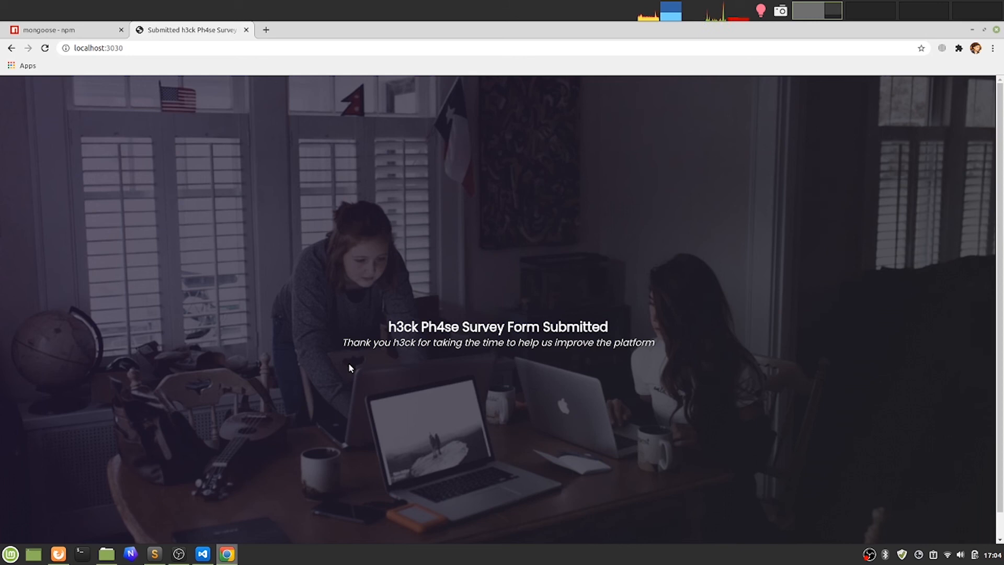
- In Atlas Cluster0 collections, view the survey_form document with its data object and prefer array expanded
click(58, 553)
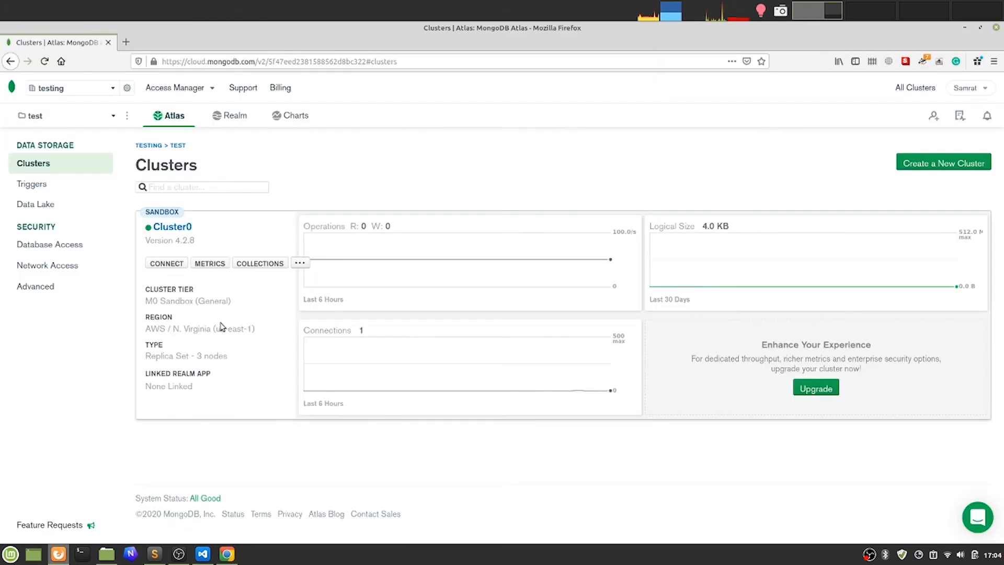
click(260, 263)
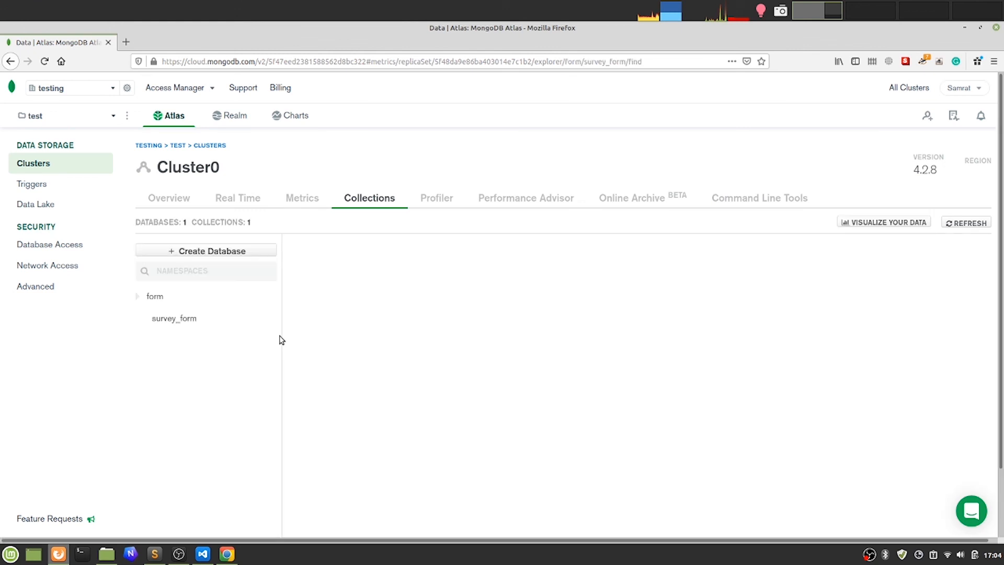
click(174, 318)
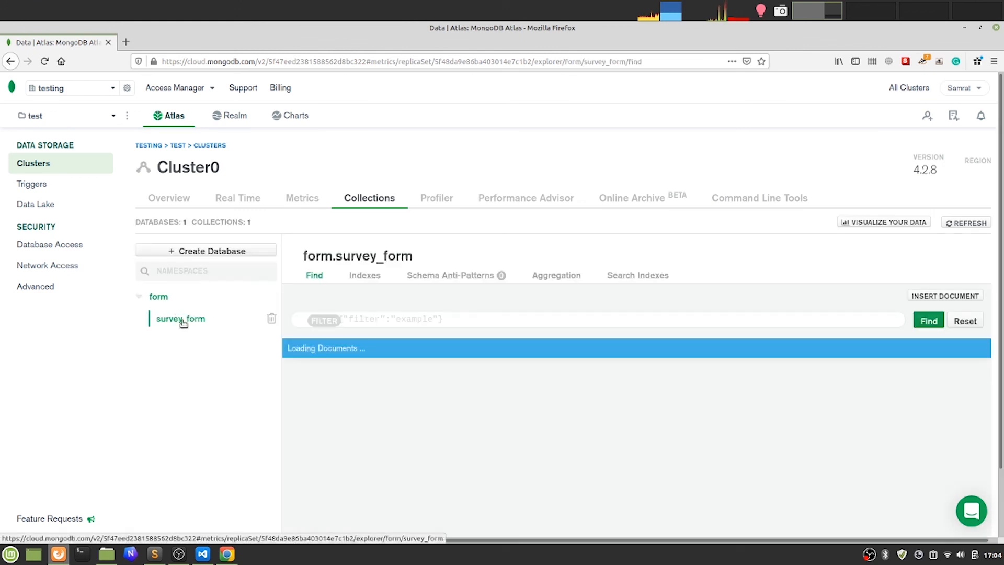
mouse_move(549, 416)
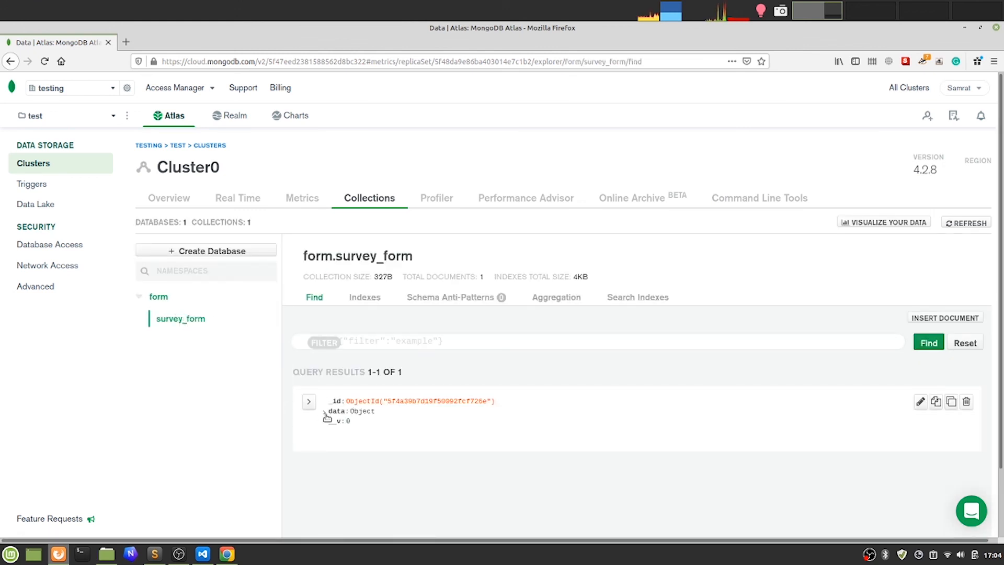
scroll(373, 377, down, 2)
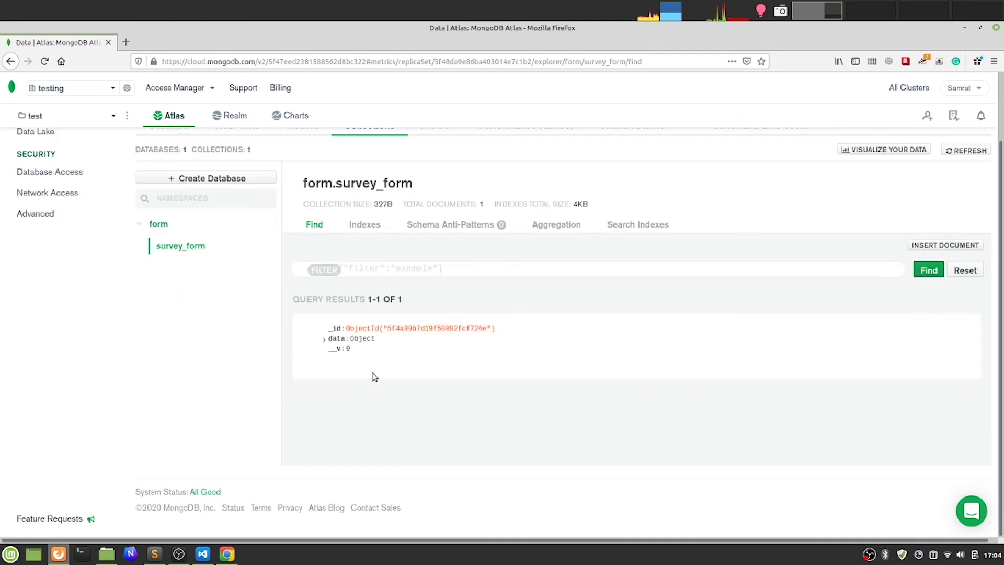
click(324, 339)
scroll(376, 360, down, 1)
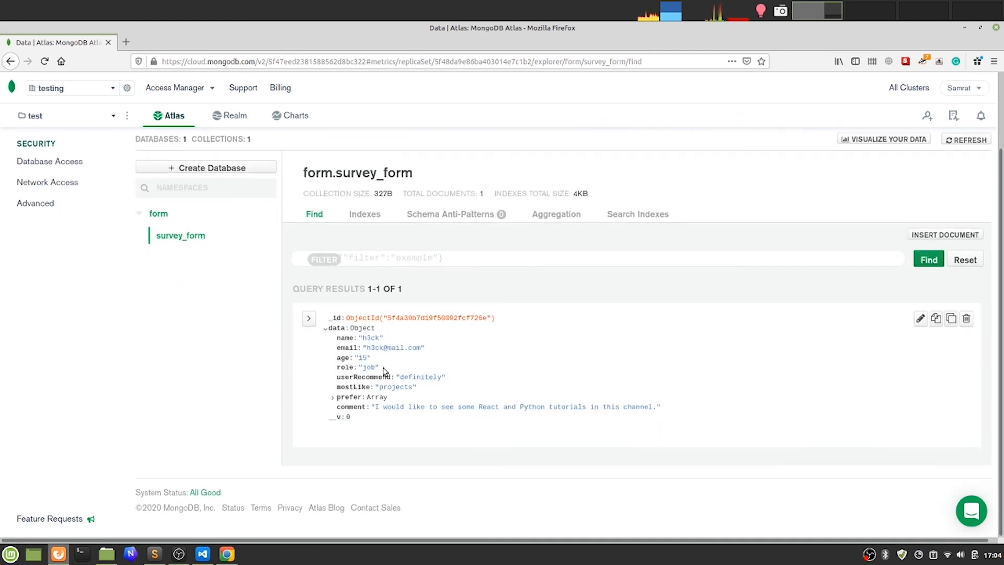
click(334, 397)
scroll(372, 423, down, 1)
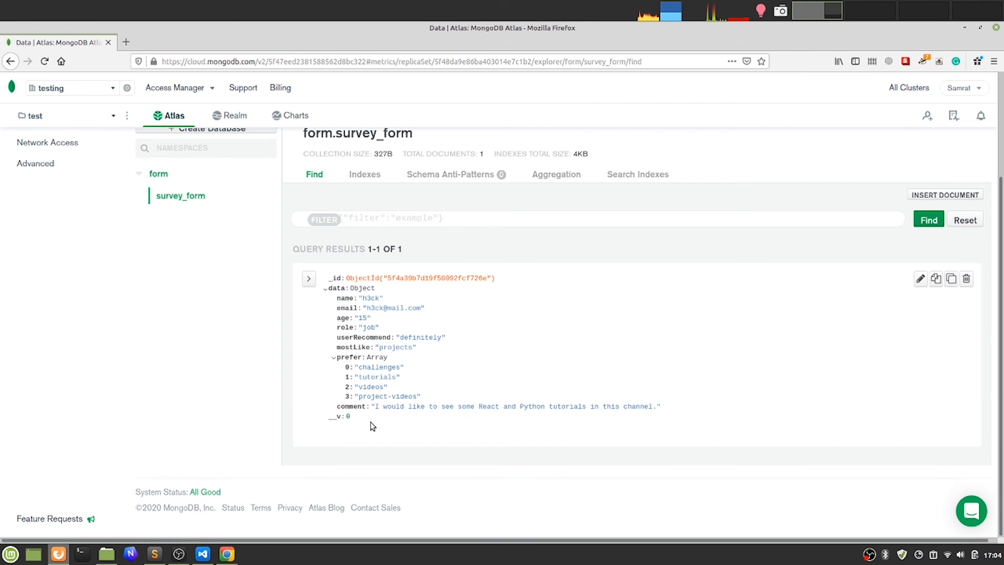